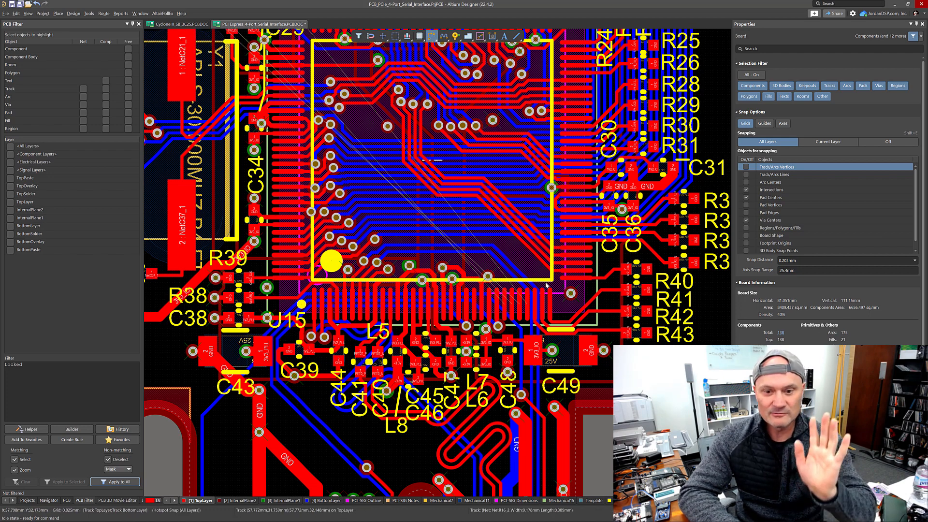
Step: Route a top-layer trace from the chip pin to the SP2_RX via
key(ctrl+w)
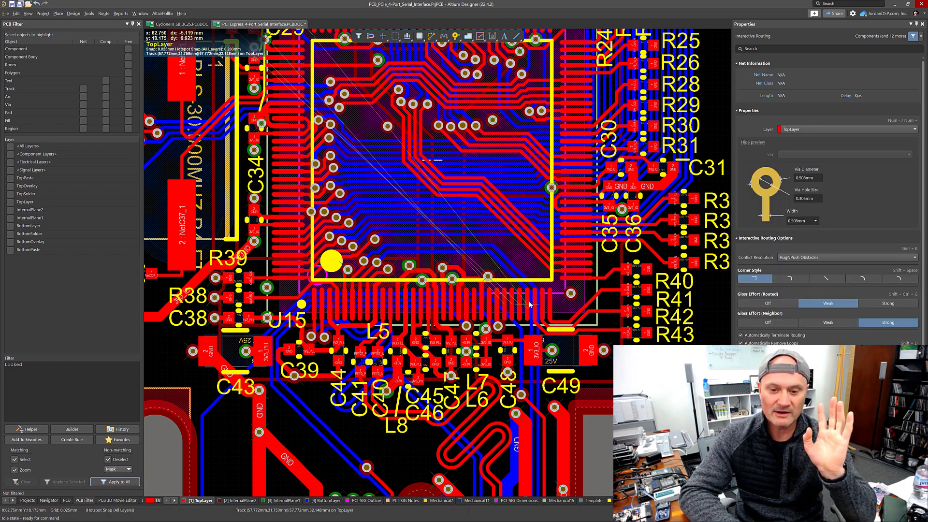
click(529, 307)
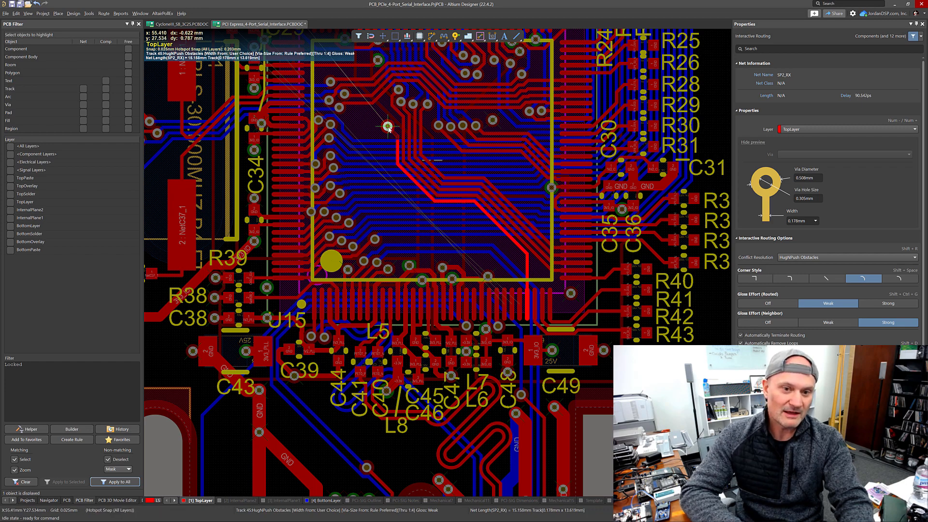
click(389, 127)
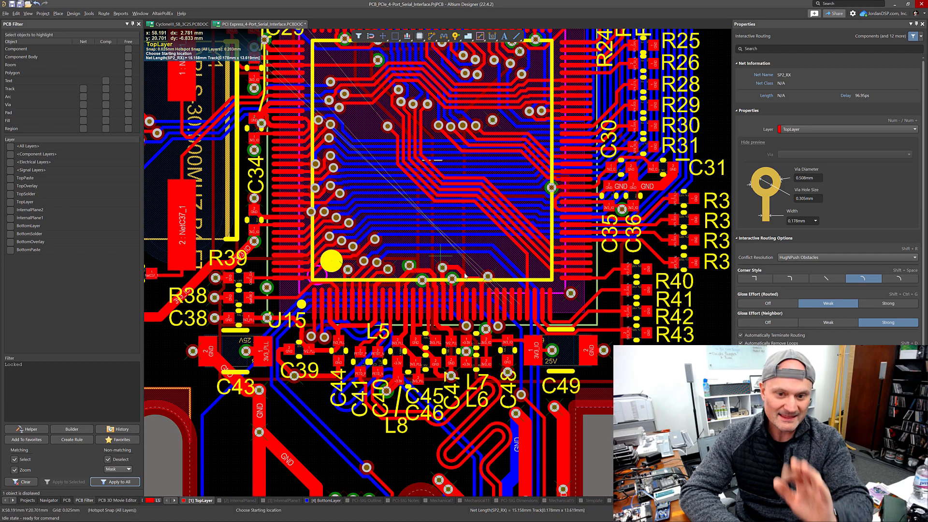
Step: Route the SP2_RTS_N trace on the top layer, drop a via and continue it on the bottom layer
click(521, 308)
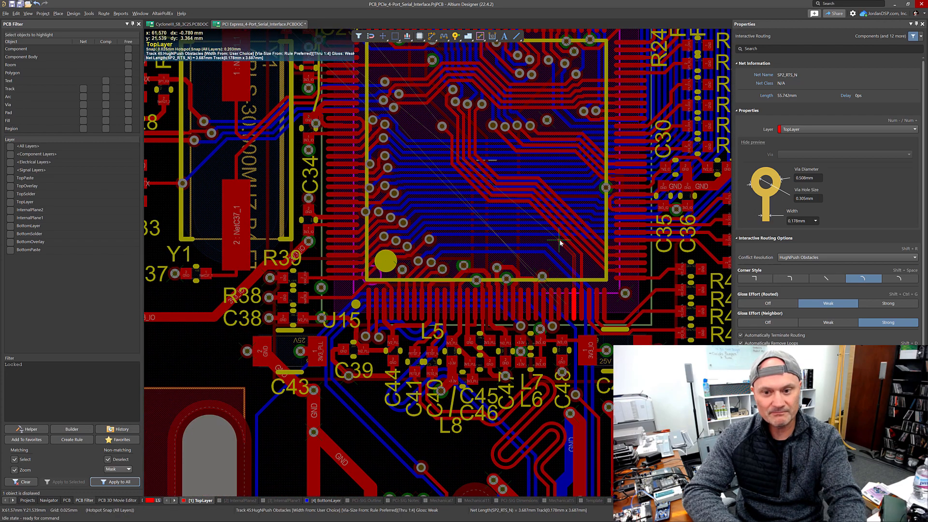
click(560, 243)
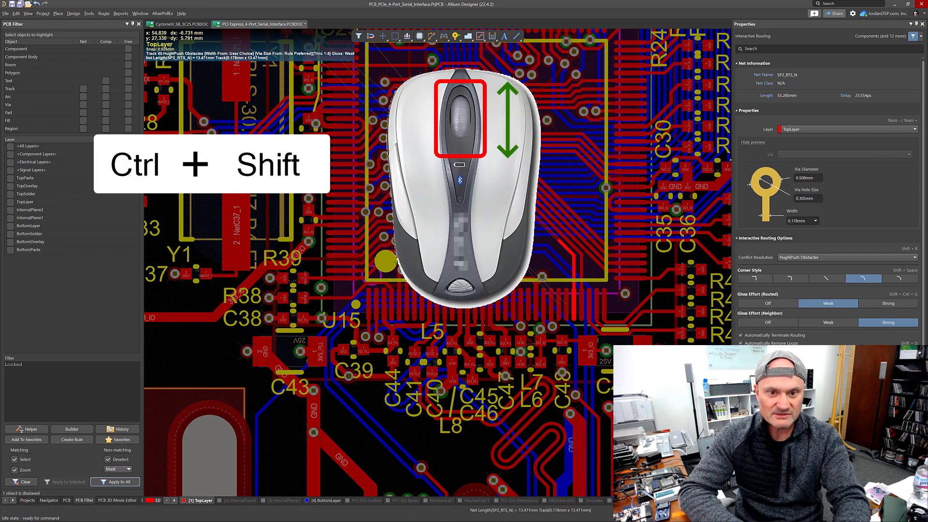
ctrl+shift+scroll(566, 251, down, 1)
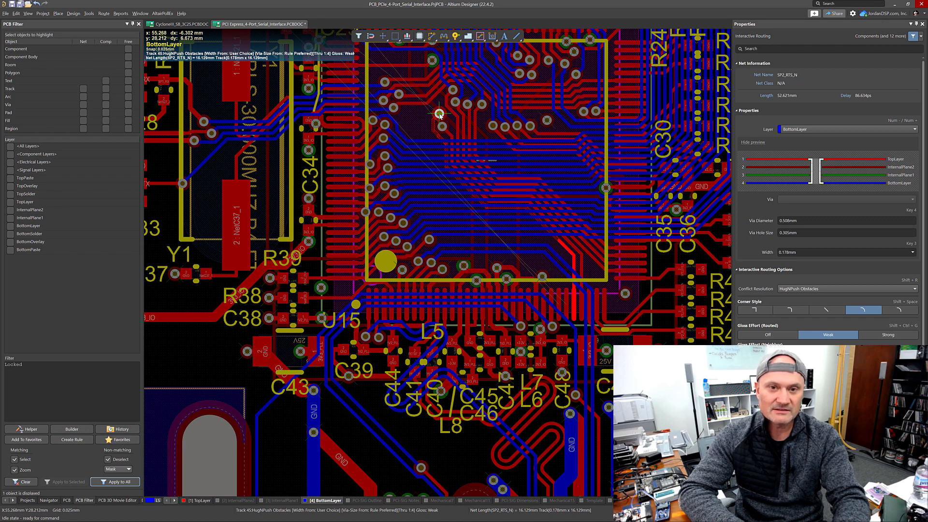
click(413, 58)
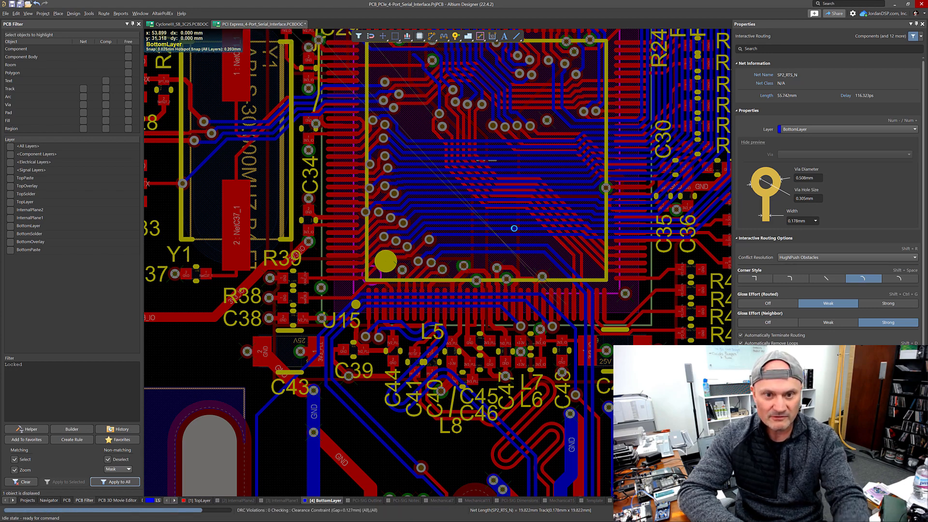
key(shift+c)
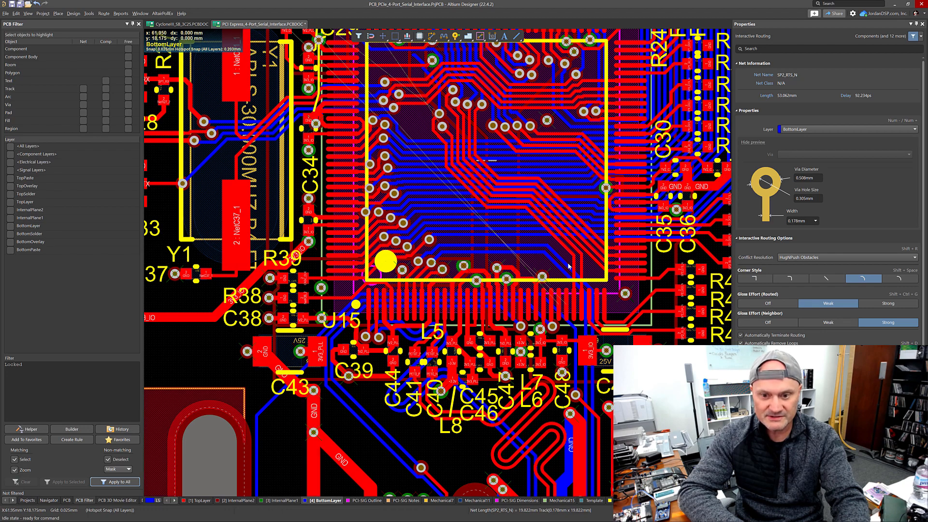
Step: Route the SP2_DTR_N trace into the chip area on the top layer, opening the via size list while routing
click(564, 308)
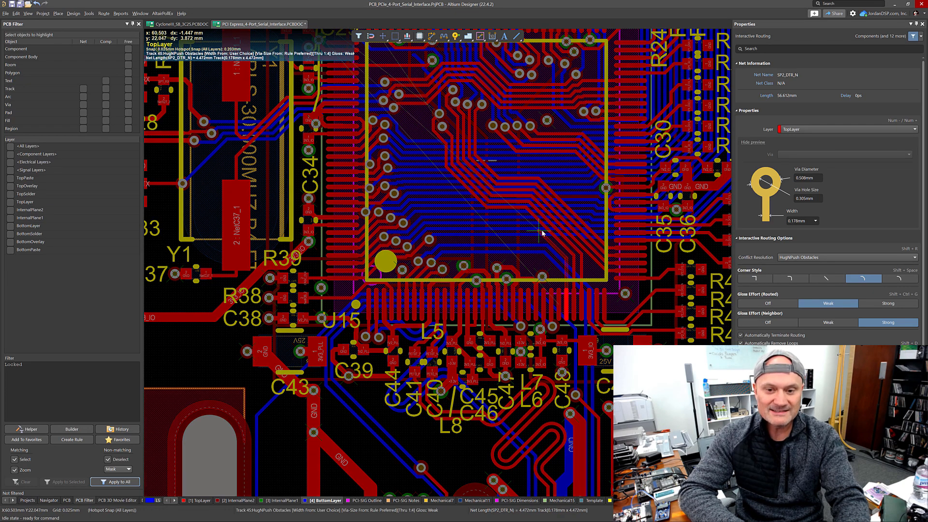
click(542, 232)
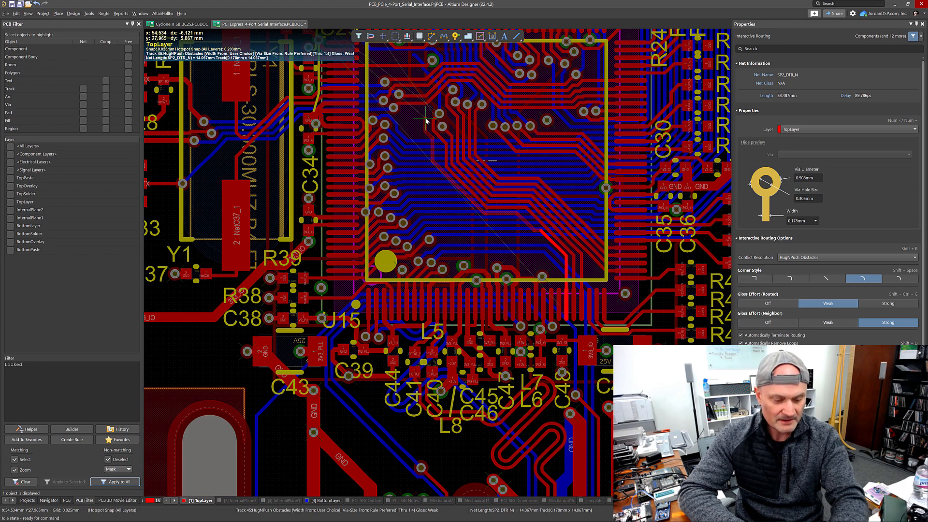
key(4)
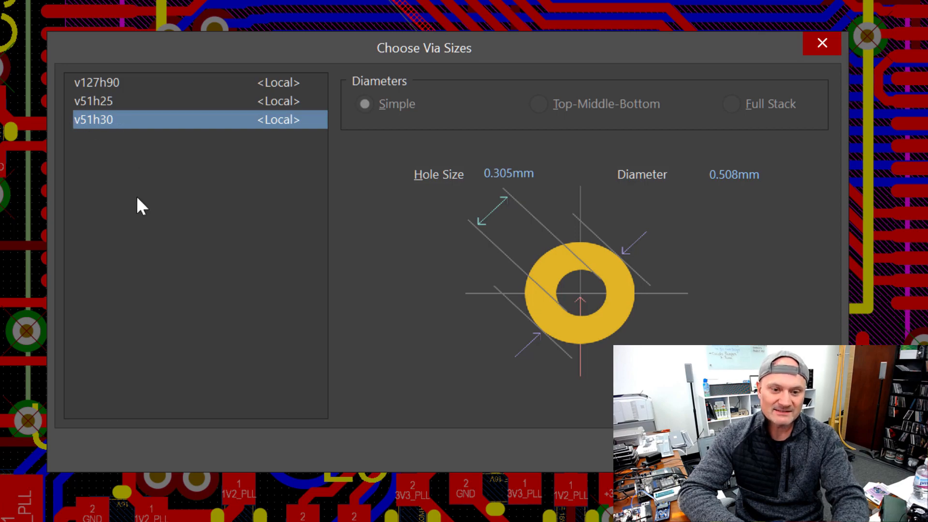
click(696, 445)
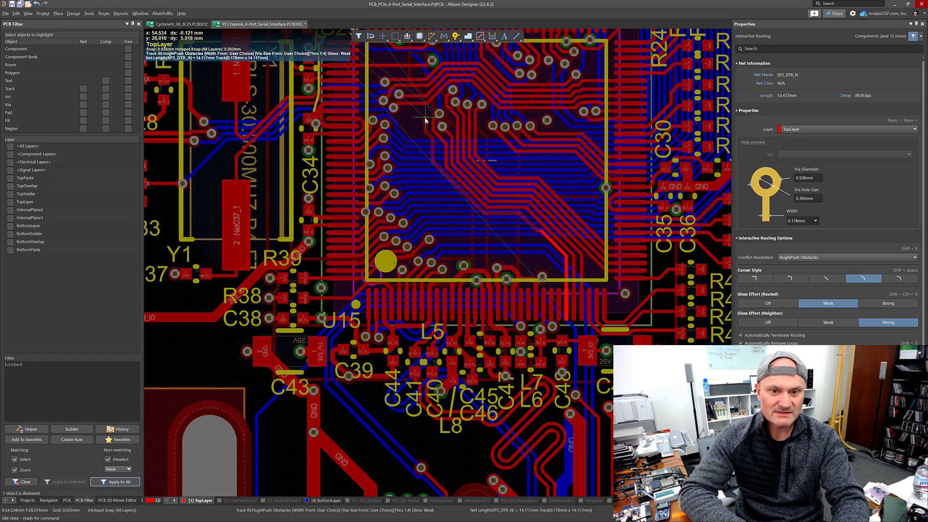
key(Escape)
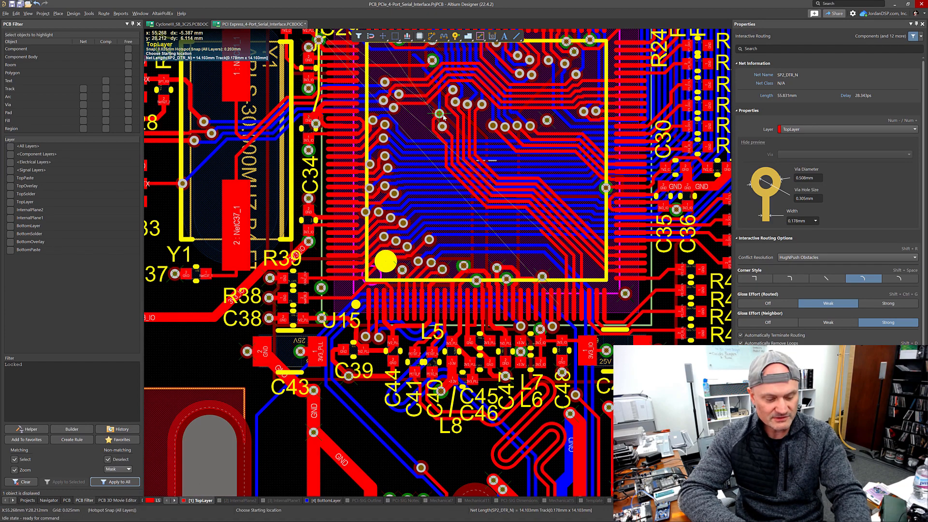
Step: Examine the SP2_RX and SP2_RTS_N vias close up and locate the via placement command
ctrl+scroll(444, 116, up, 6)
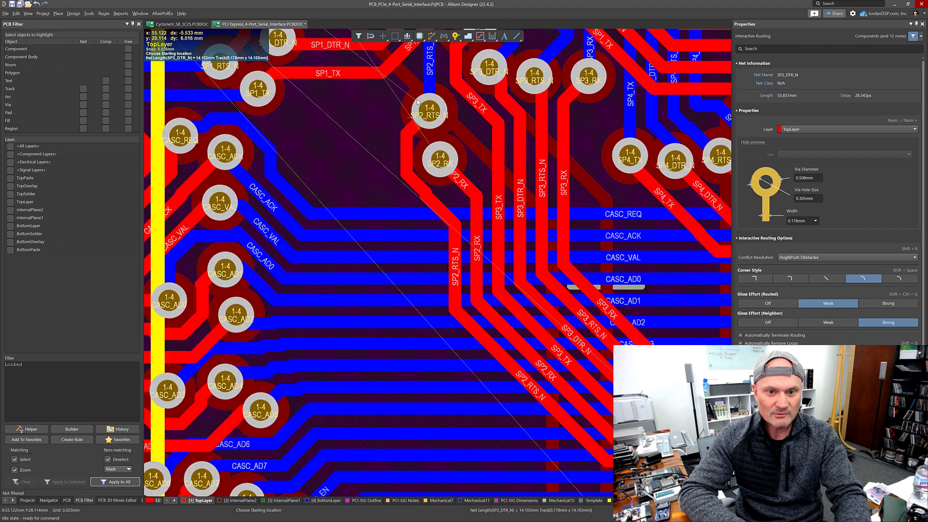
ctrl+scroll(418, 102, up, 2)
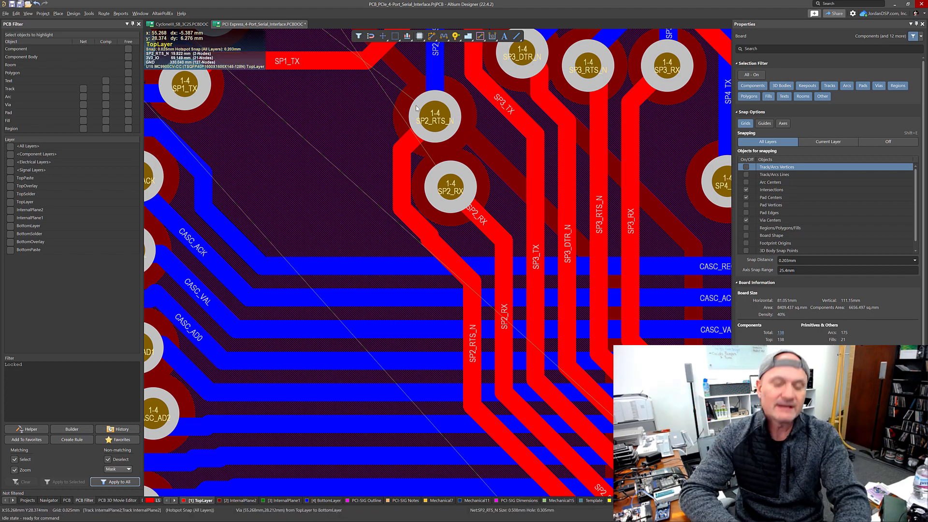
click(435, 184)
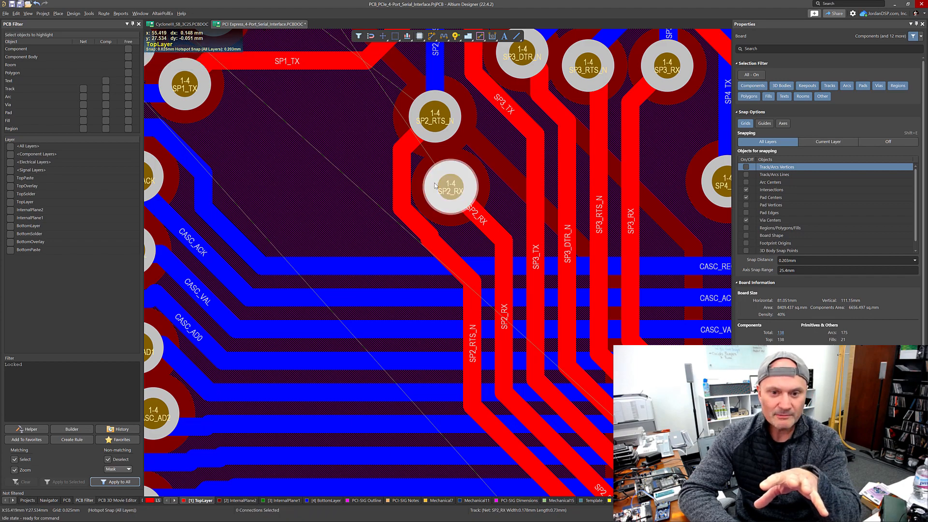
click(448, 134)
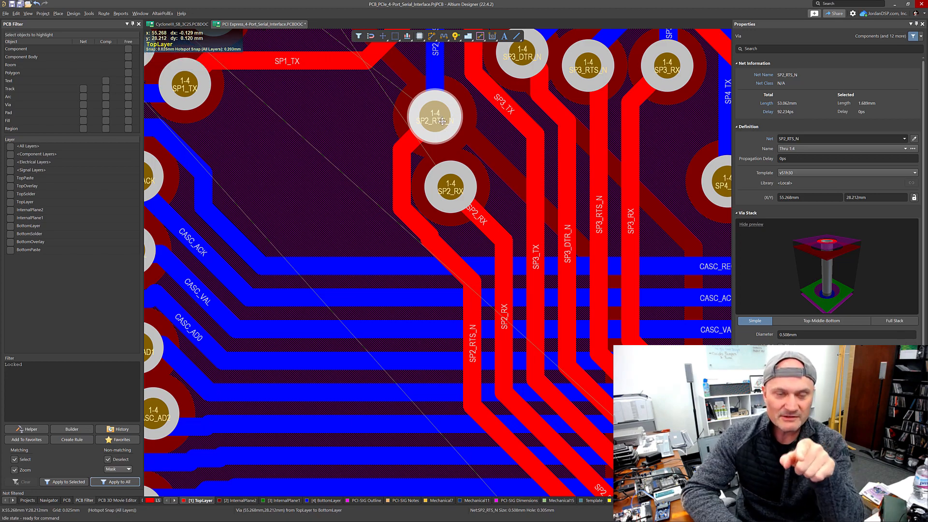
ctrl+scroll(442, 120, up, 5)
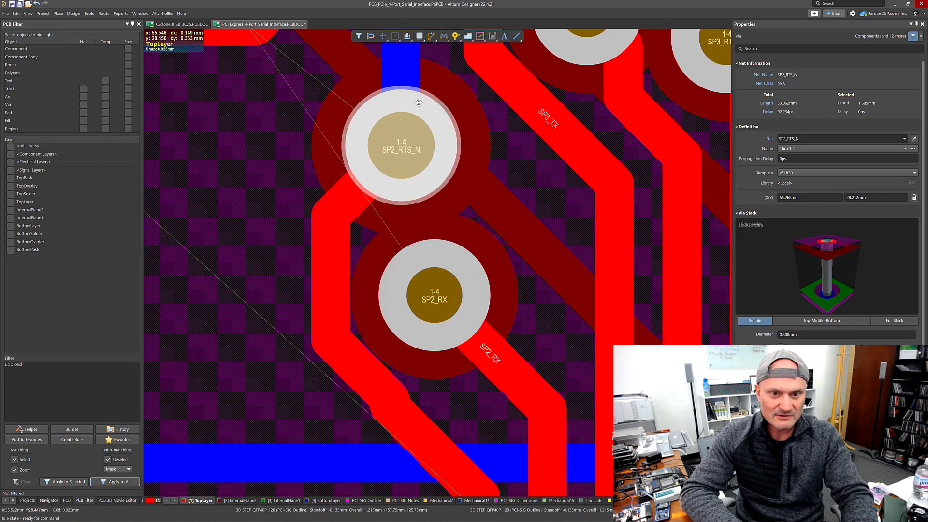
ctrl+scroll(381, 111, up, 1)
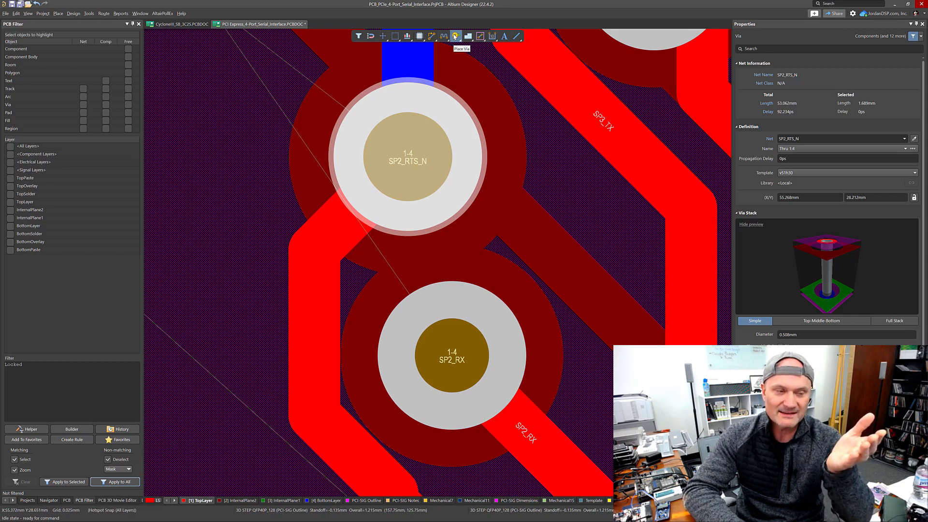
click(57, 13)
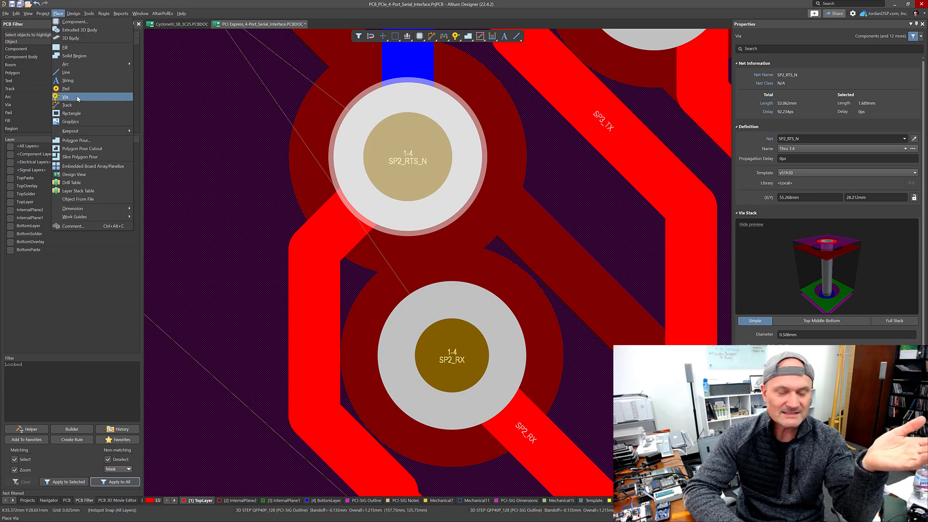
key(Escape)
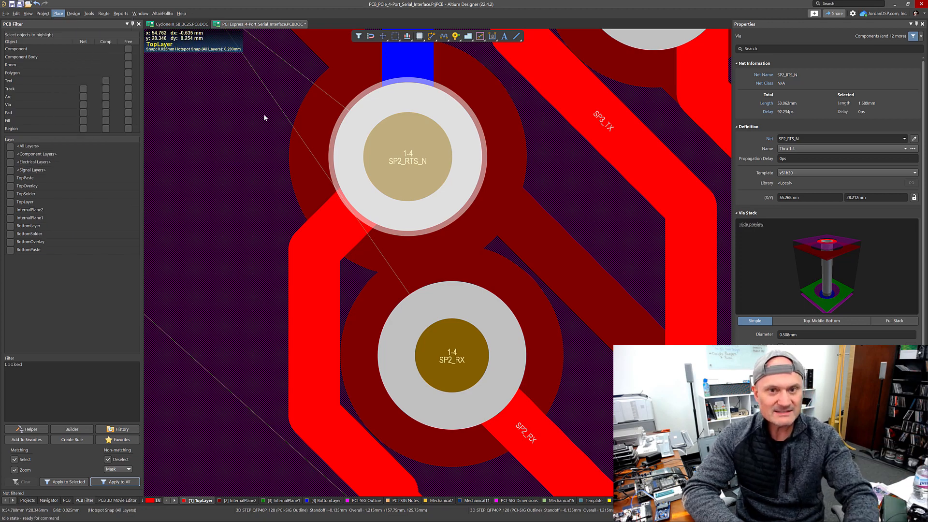
Step: Route the SP2_TX trace from its pin up into the chip footprint on the top layer, backing off its last segment once
ctrl+scroll(299, 104, down, 6)
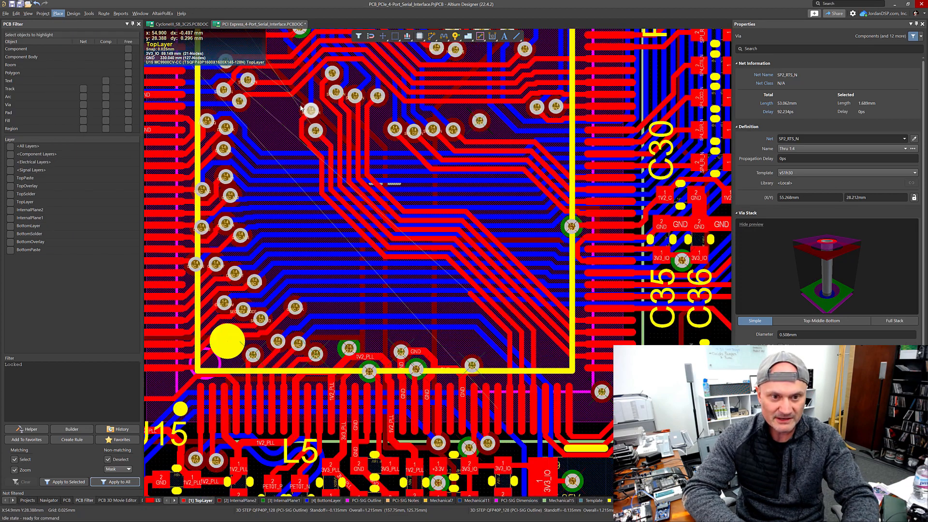
ctrl+scroll(300, 107, down, 1)
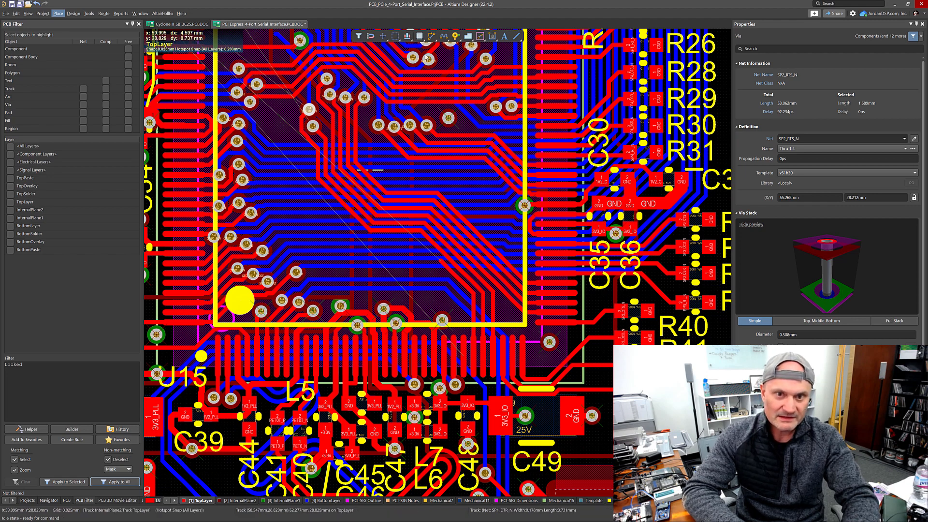
key(ctrl+w)
click(463, 359)
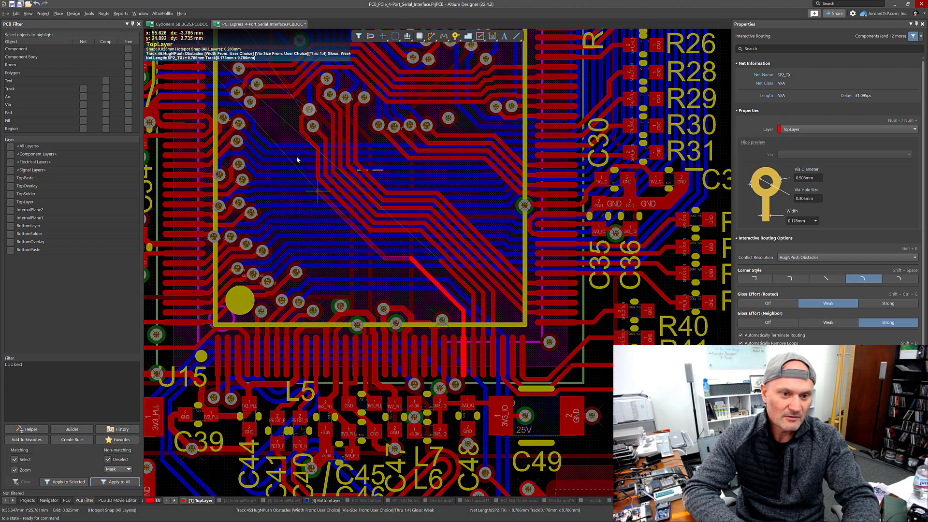
click(282, 138)
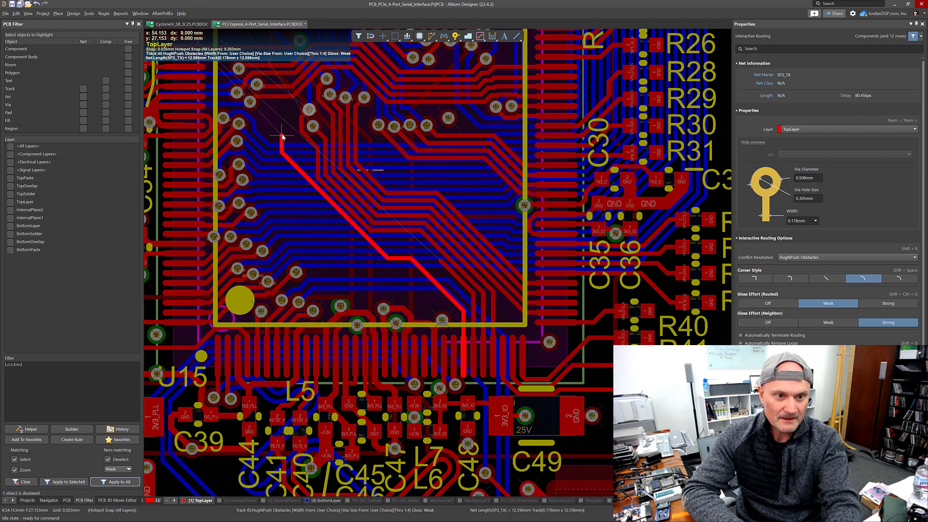
key(p)
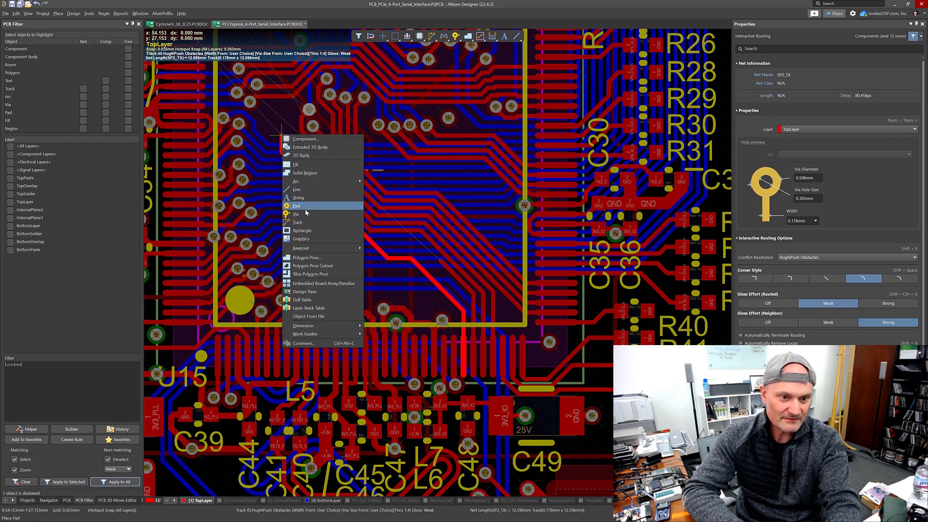
key(Escape)
key(BackSpace)
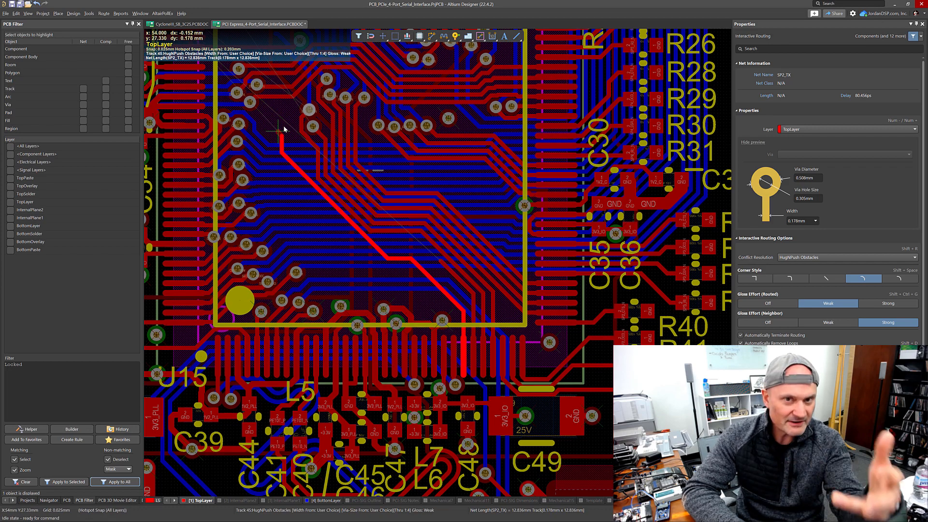
click(283, 136)
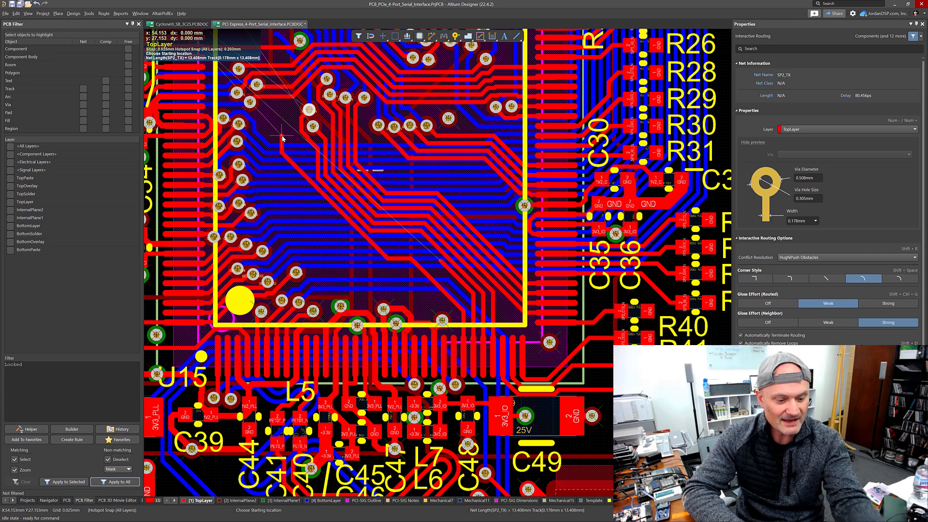
key(Escape)
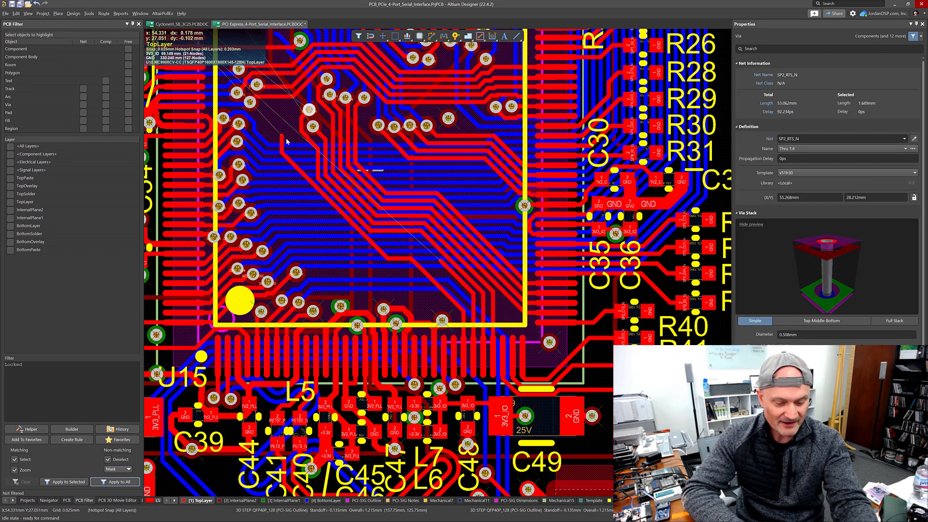
Step: Place a via at the end of the SP2_TX trace, then delete it
key(p)
key(v)
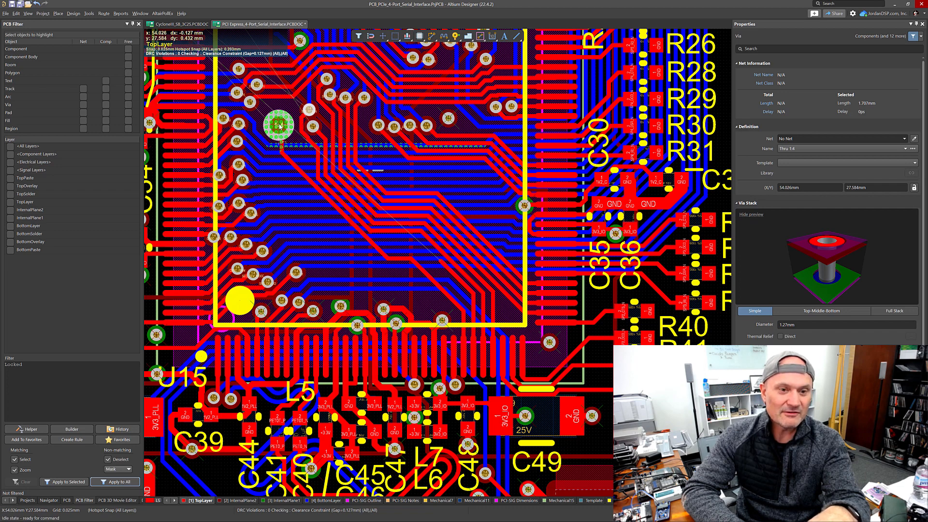
key(Escape)
click(279, 126)
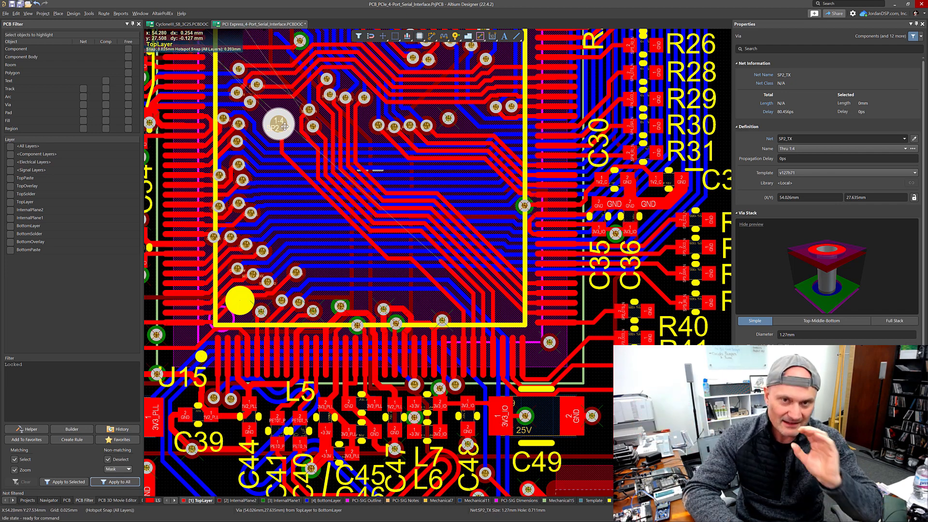
key(Delete)
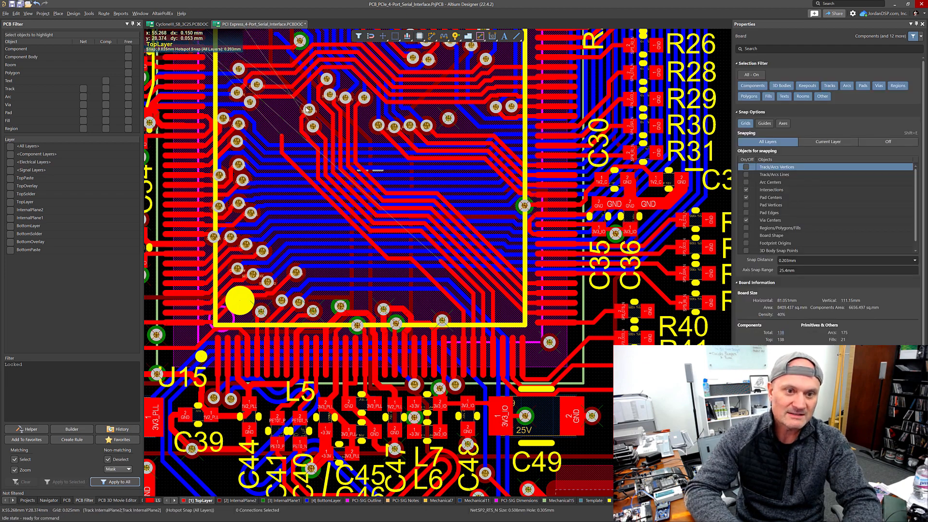
Step: Select the SP2_RTS_N via and a nearby track to check their properties
click(308, 109)
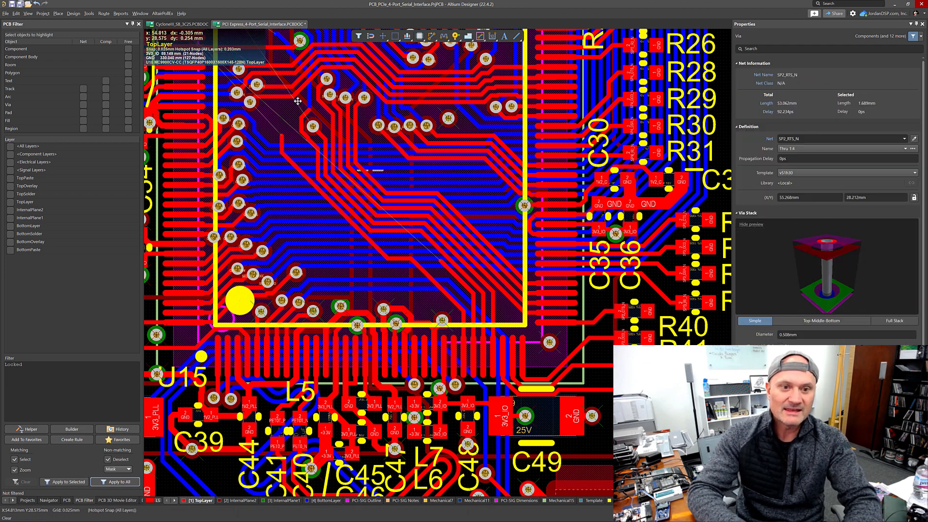
click(307, 127)
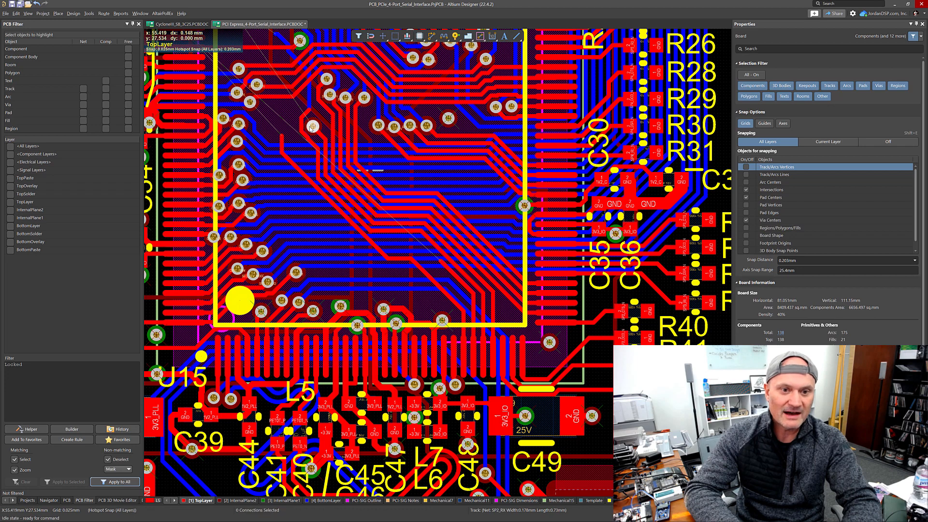
click(312, 128)
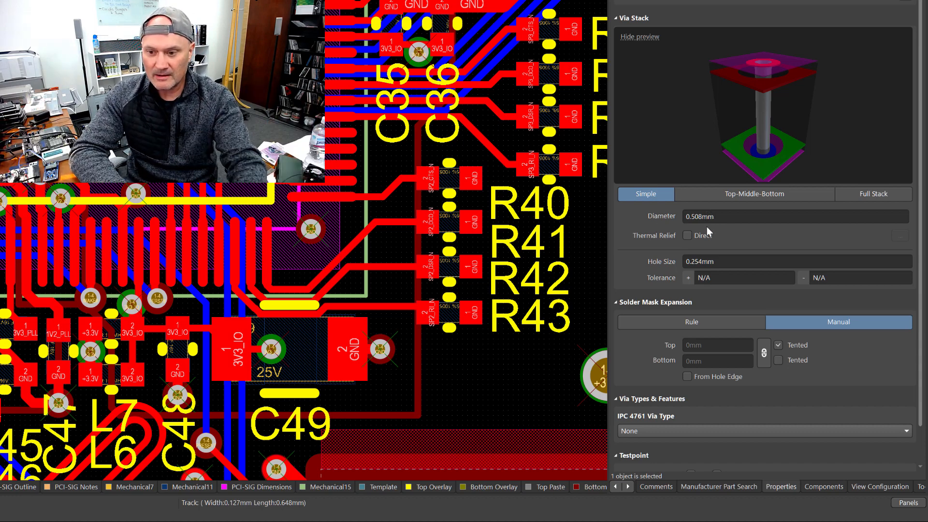
Step: Inspect the selected via's diameter, hole size, solder mask and via type properties
click(695, 216)
drag(695, 216, 729, 222)
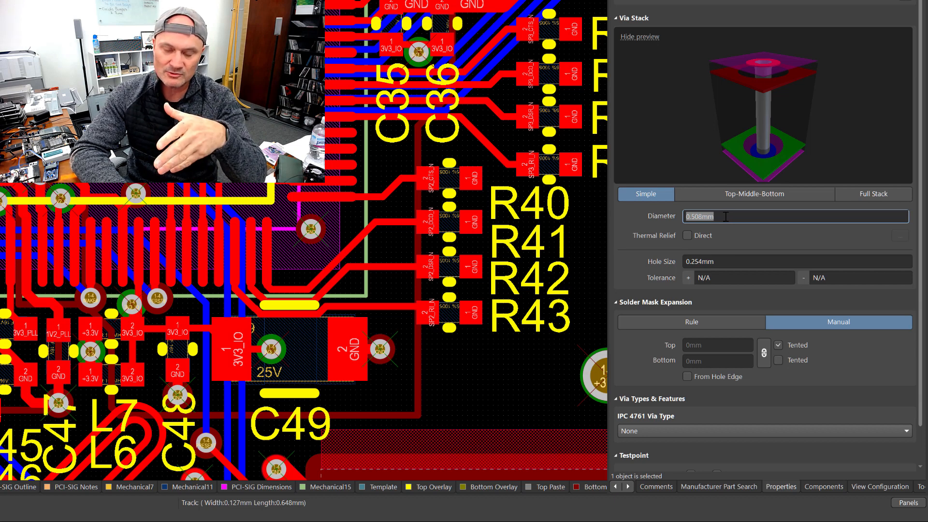
click(728, 260)
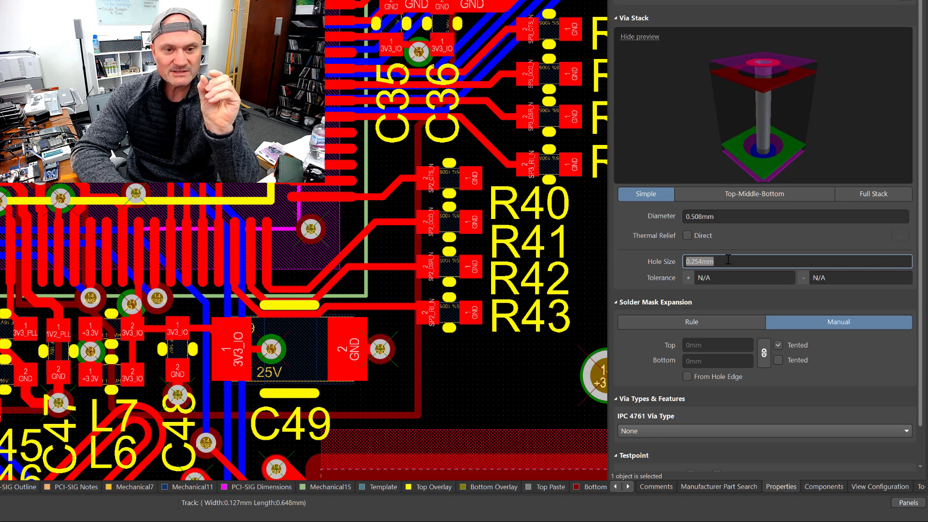
click(730, 262)
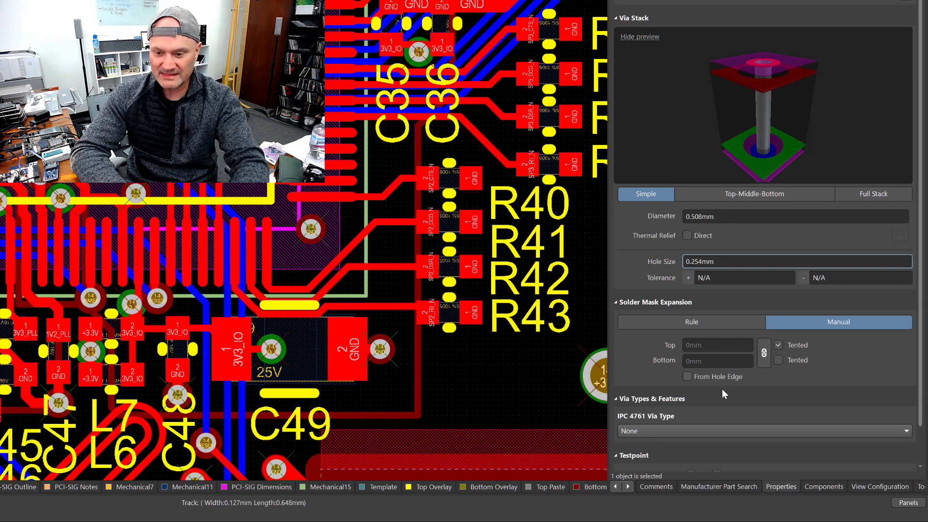
scroll(677, 408, down, 2)
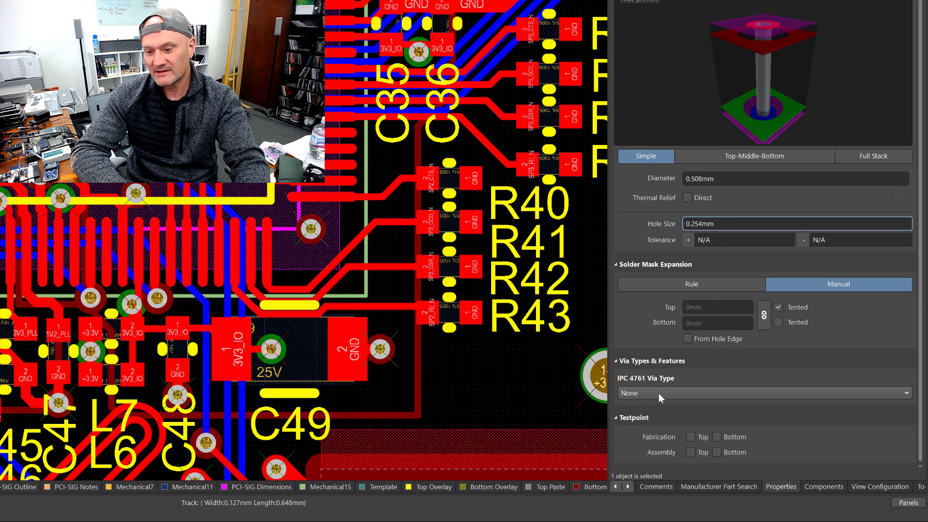
click(703, 391)
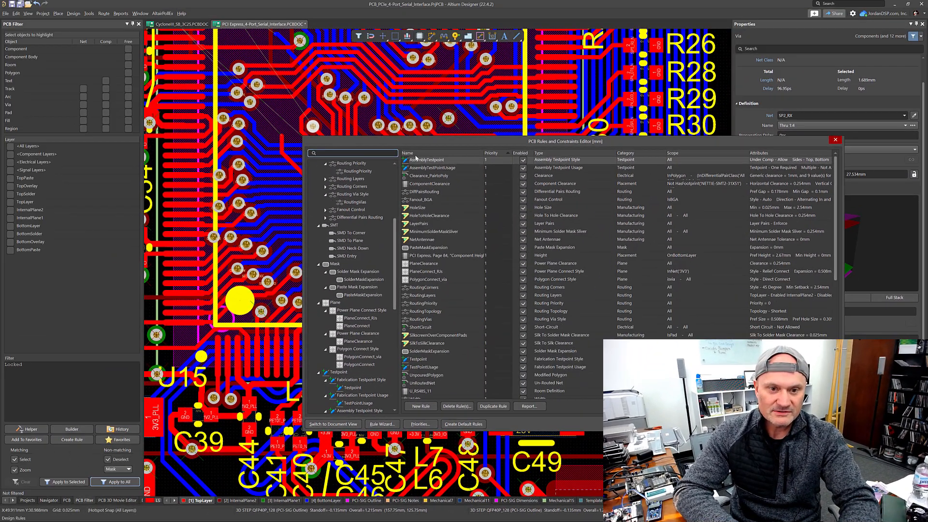
Step: Browse the design rule categories in the PCB Rules and Constraints Editor, collapsing the rule groups
drag(340, 136, 215, 26)
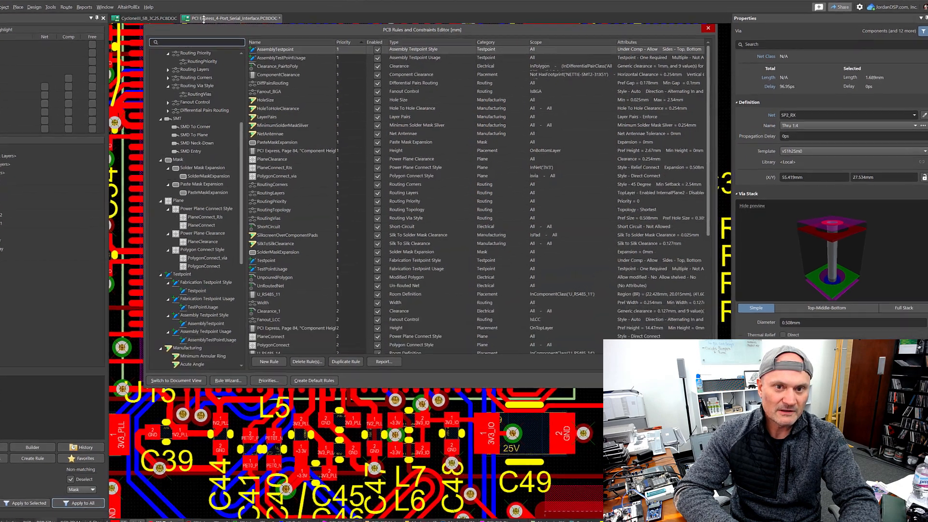
scroll(138, 326, up, 6)
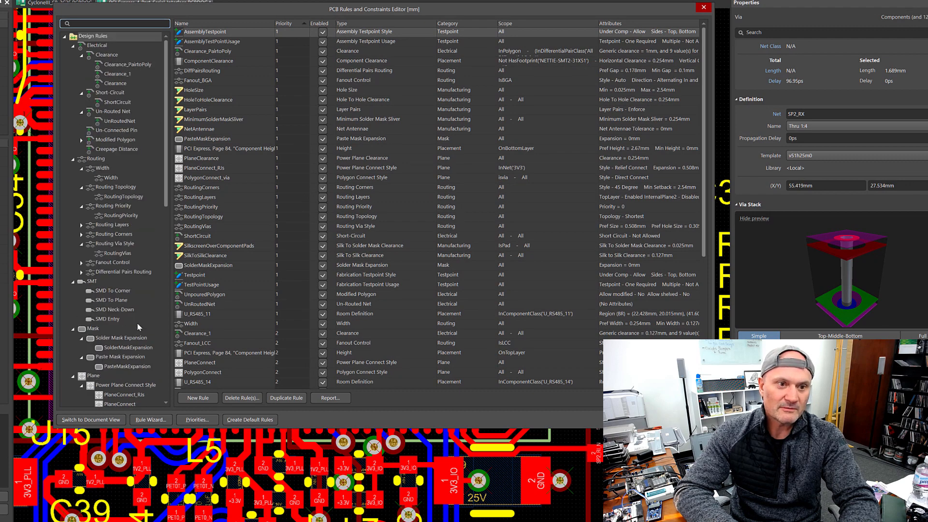
click(83, 57)
click(81, 64)
click(82, 74)
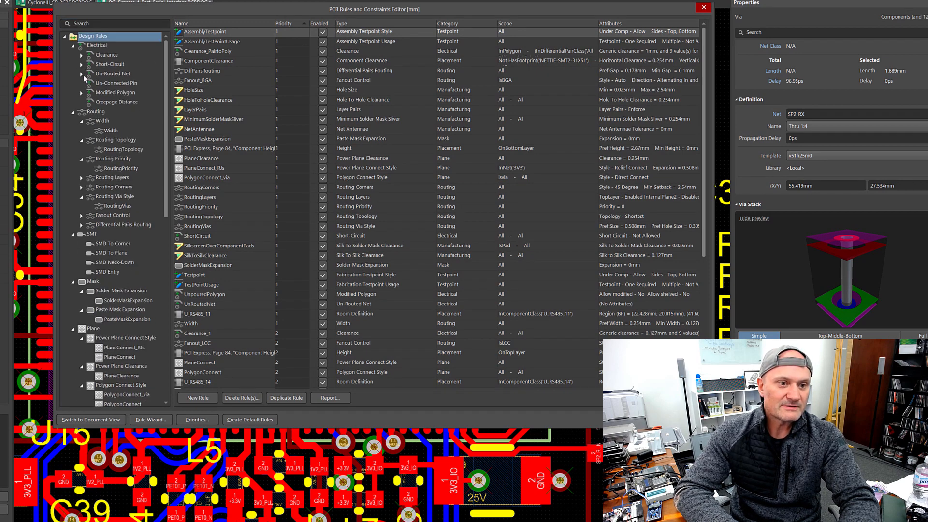
click(82, 121)
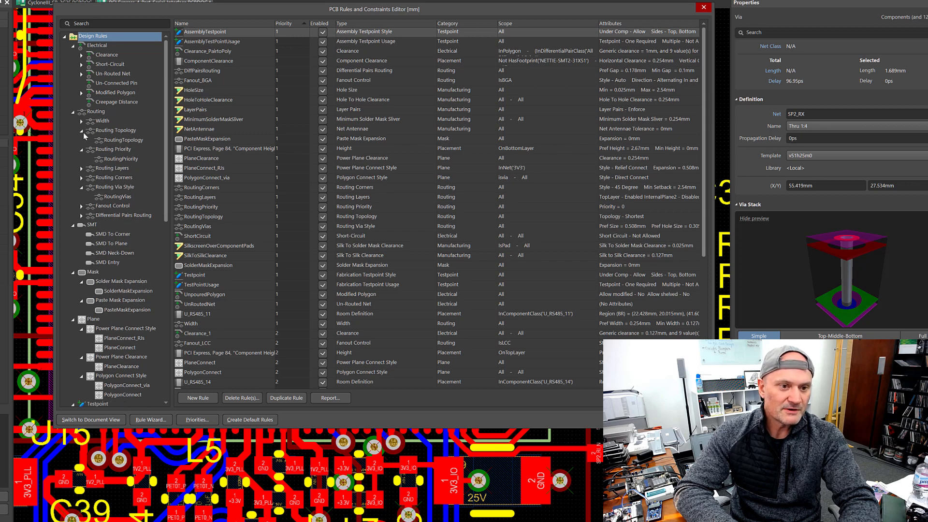
click(82, 131)
click(81, 140)
click(81, 168)
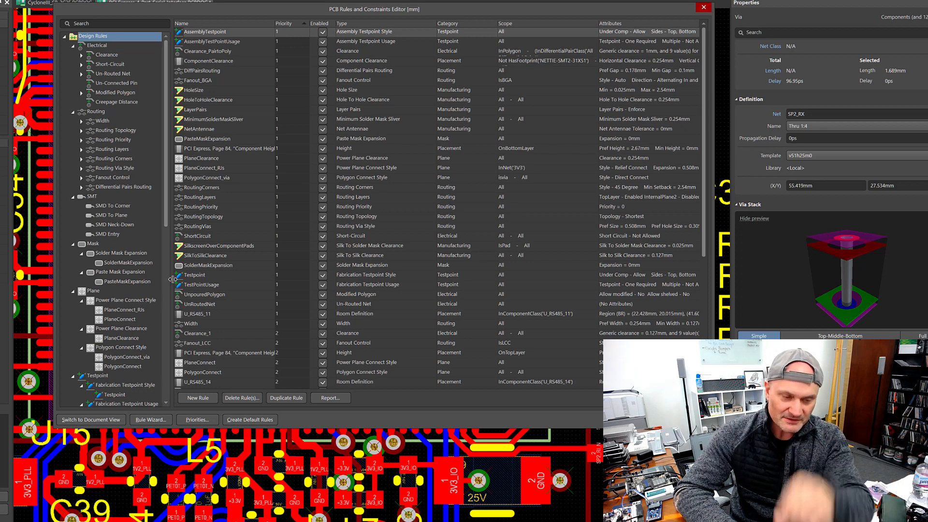
scroll(86, 239, down, 2)
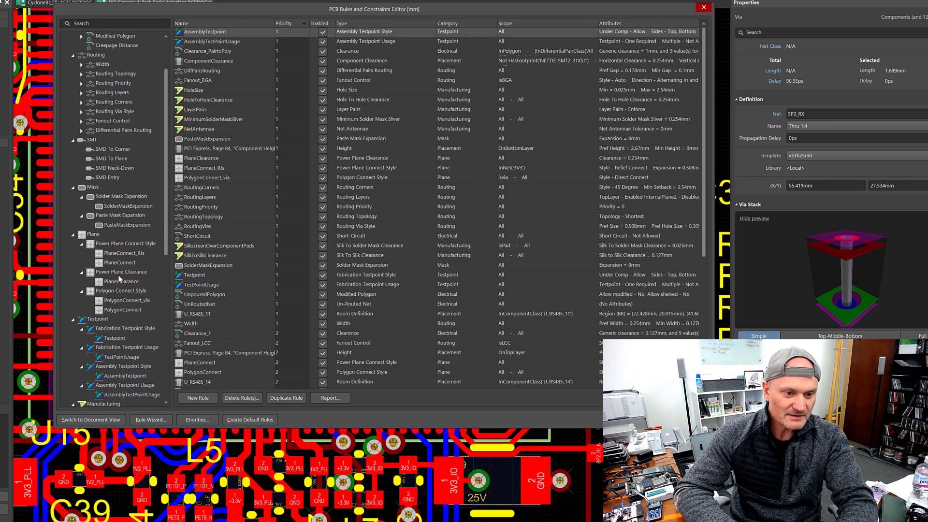
click(82, 244)
click(87, 254)
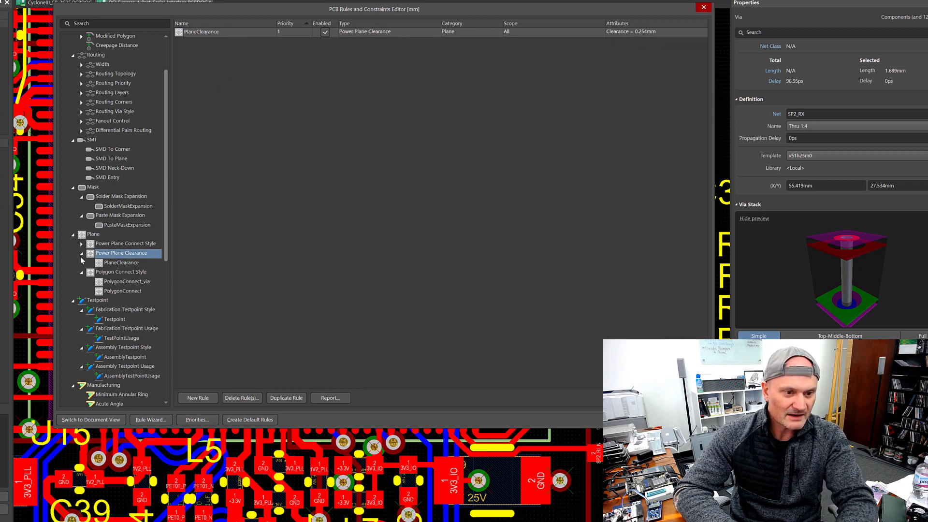
click(81, 253)
click(81, 264)
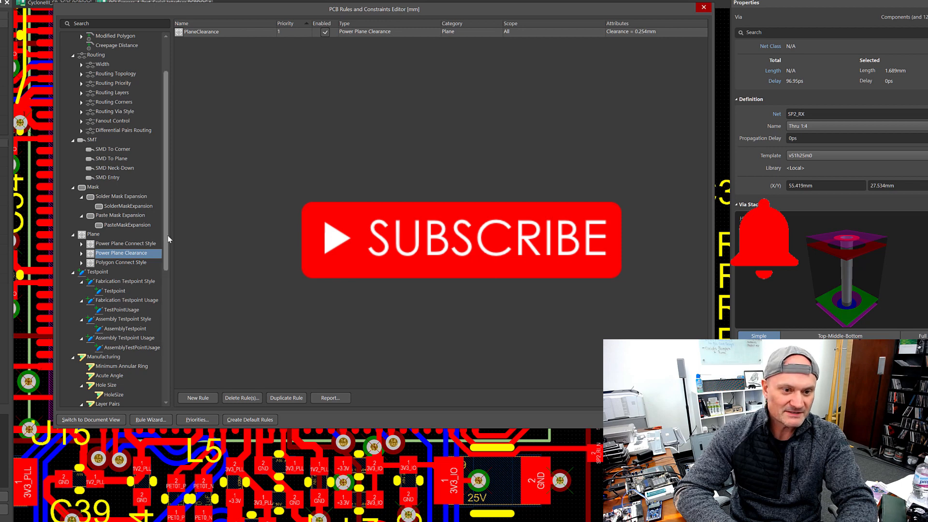
drag(166, 234, 150, 373)
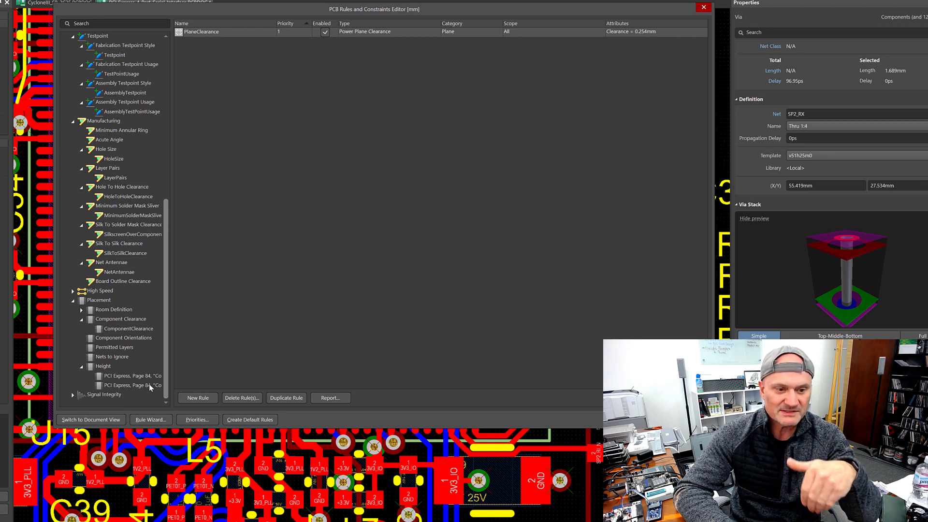
drag(169, 357, 202, 226)
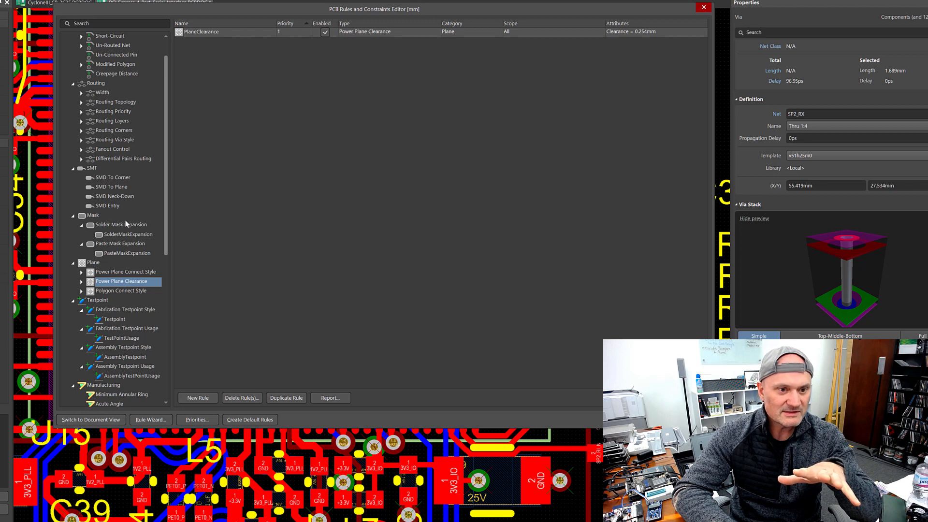
Step: Open the RoutingVias rule under Routing Via Style and review its via diameter and hole size limits
click(121, 140)
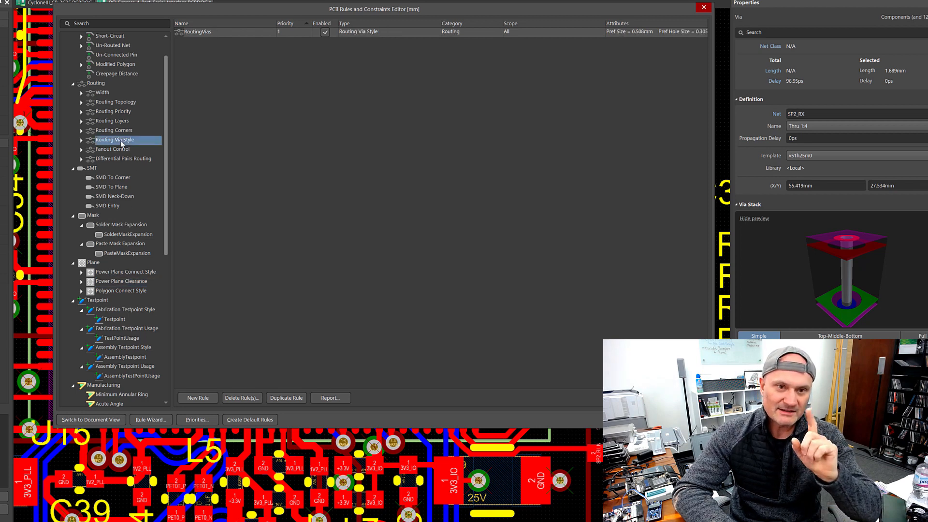
click(82, 140)
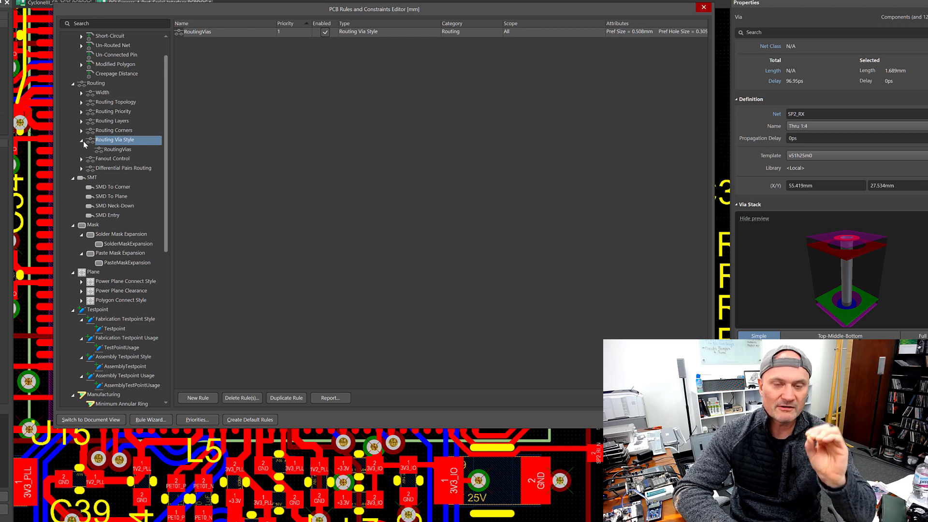
click(122, 150)
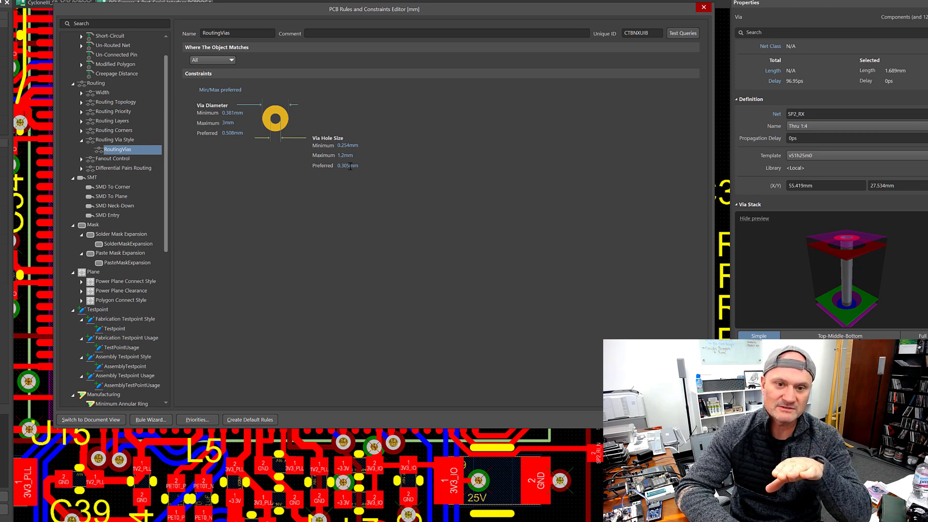
click(341, 166)
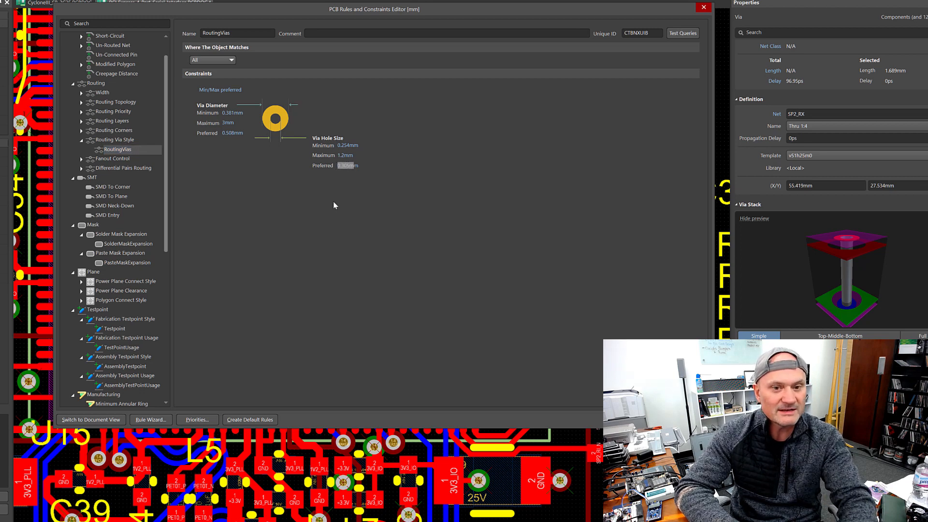
click(243, 135)
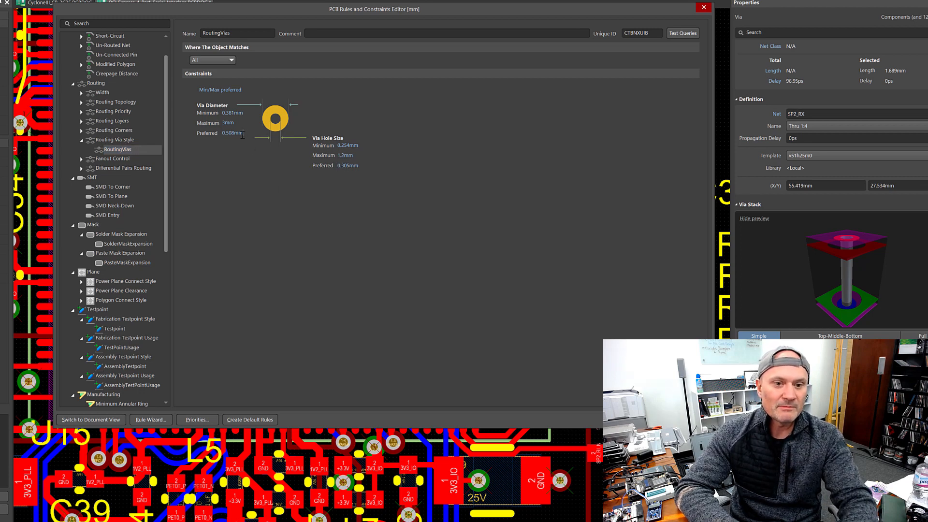
drag(243, 135, 210, 136)
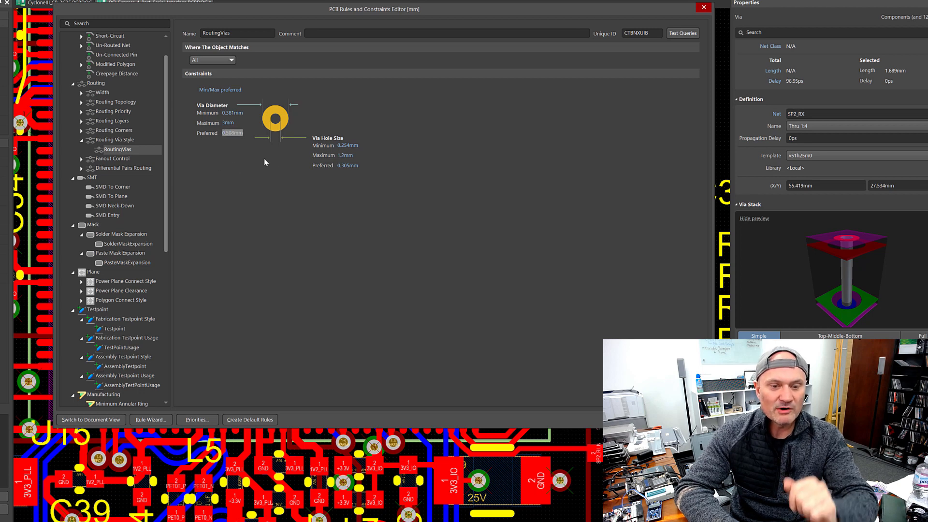
click(236, 125)
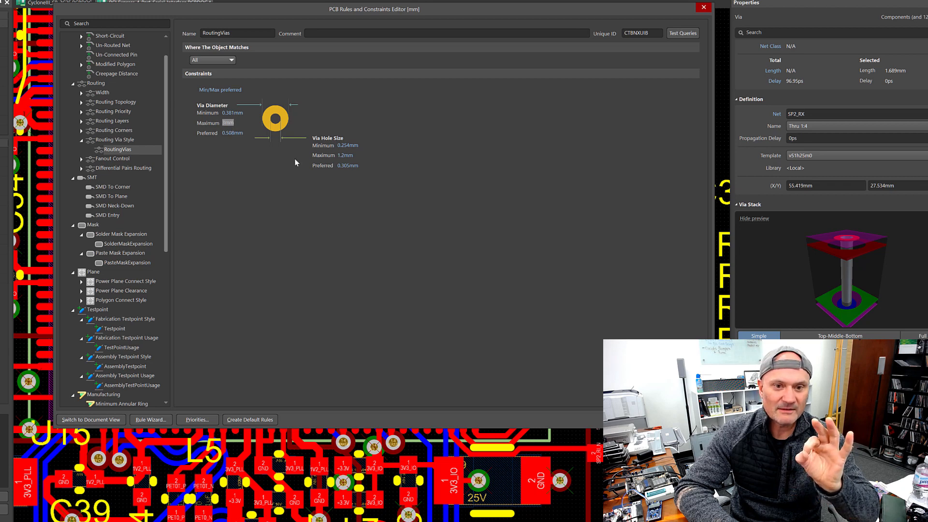
click(351, 156)
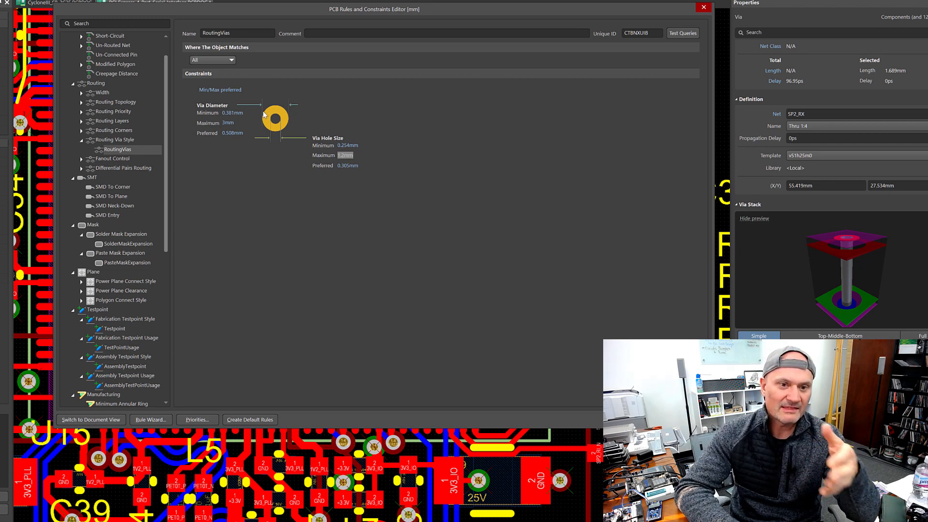
click(234, 113)
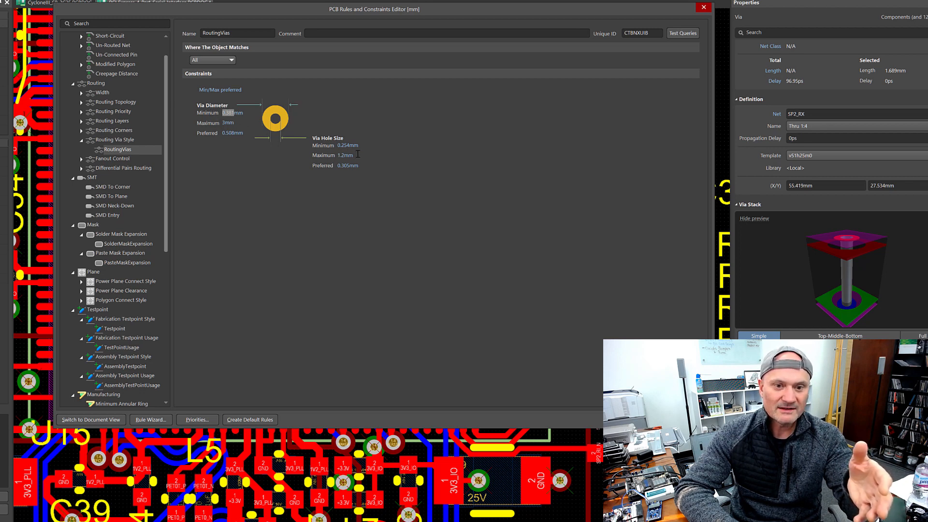
Step: Create a new Routing Via Style rule and rename it RoutingVias_SIGS
click(122, 140)
right_click(122, 141)
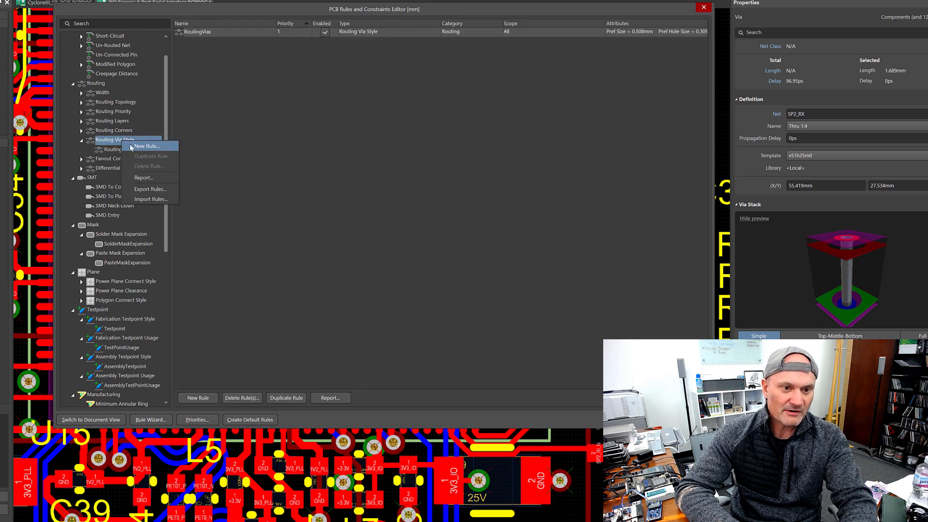
click(145, 146)
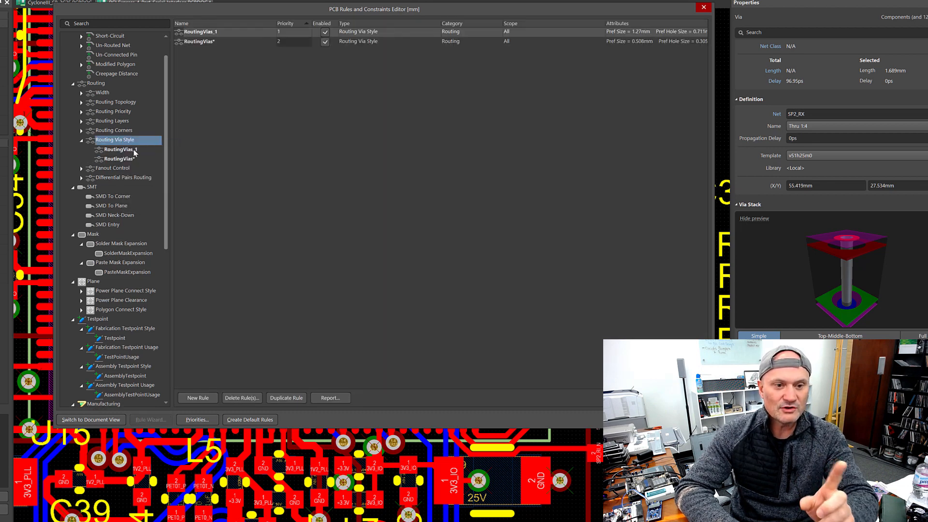
double_click(247, 33)
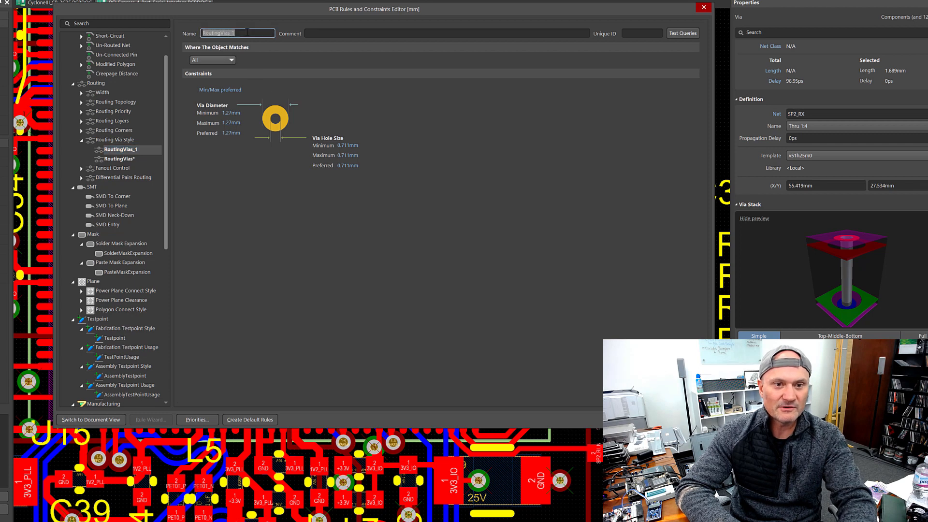
click(247, 32)
key(BackSpace)
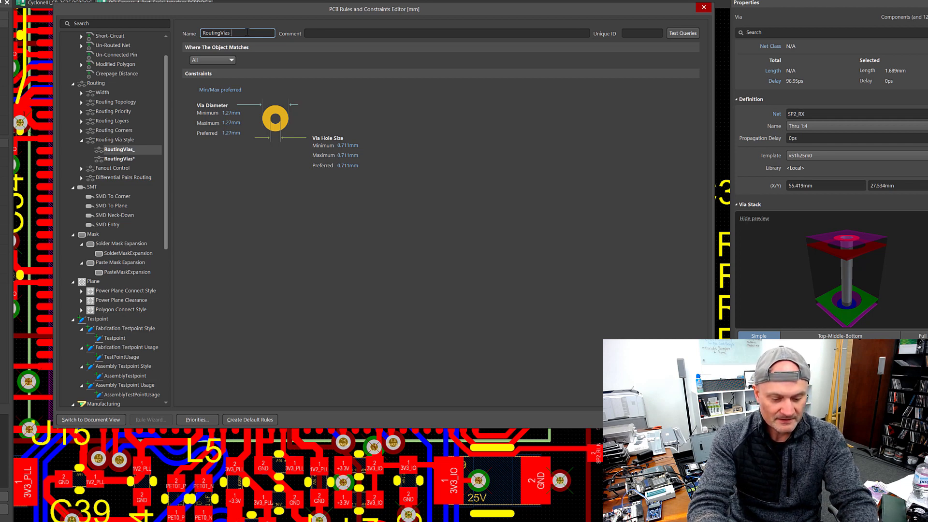
text(SIGS)
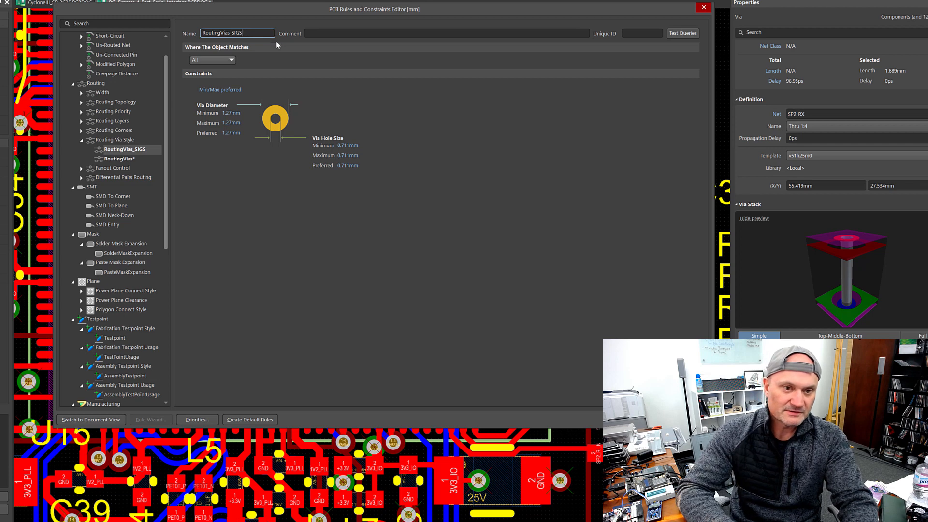
Step: Set the new rule to match objects by Net Class, then close the rules editor
click(214, 62)
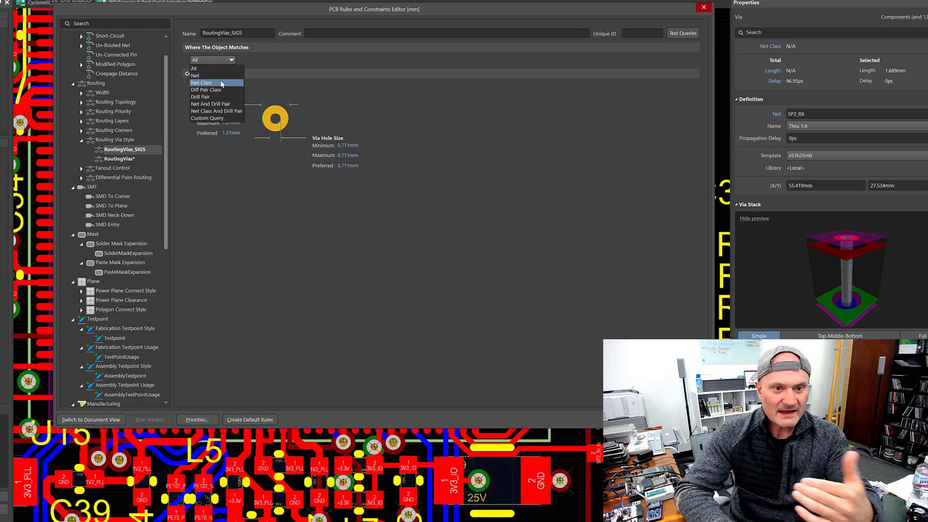
click(213, 81)
click(265, 61)
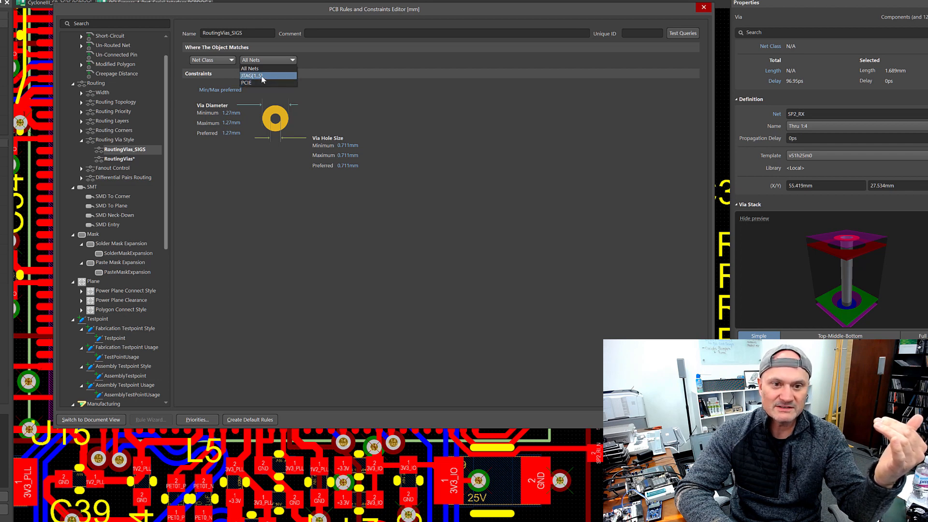
click(358, 56)
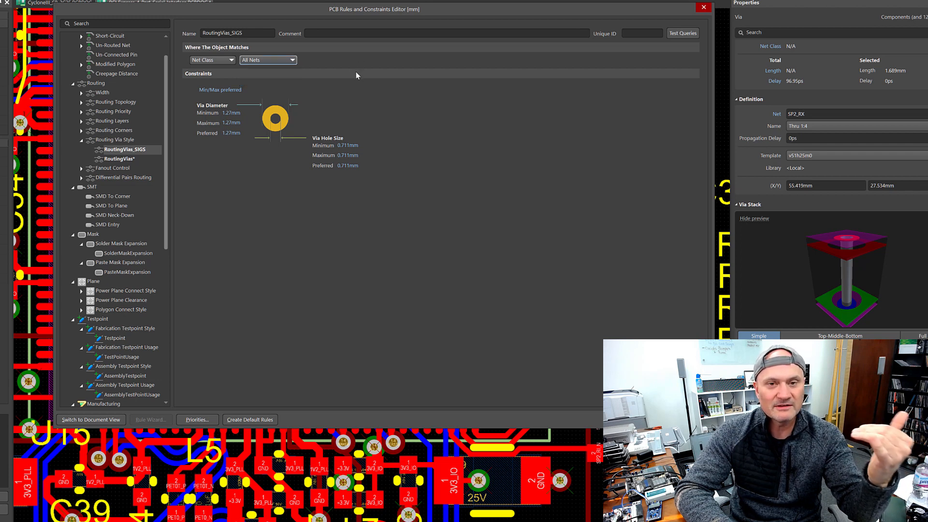
click(284, 60)
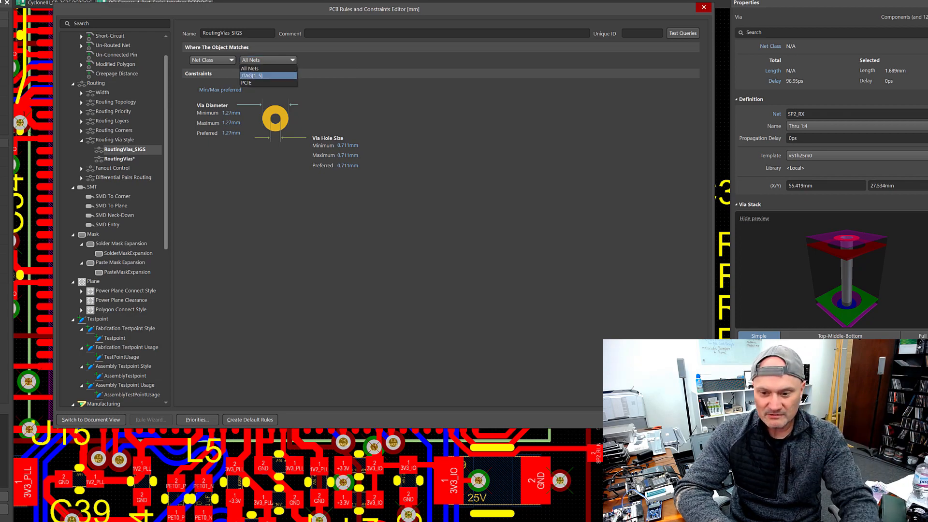
click(658, 420)
click(658, 419)
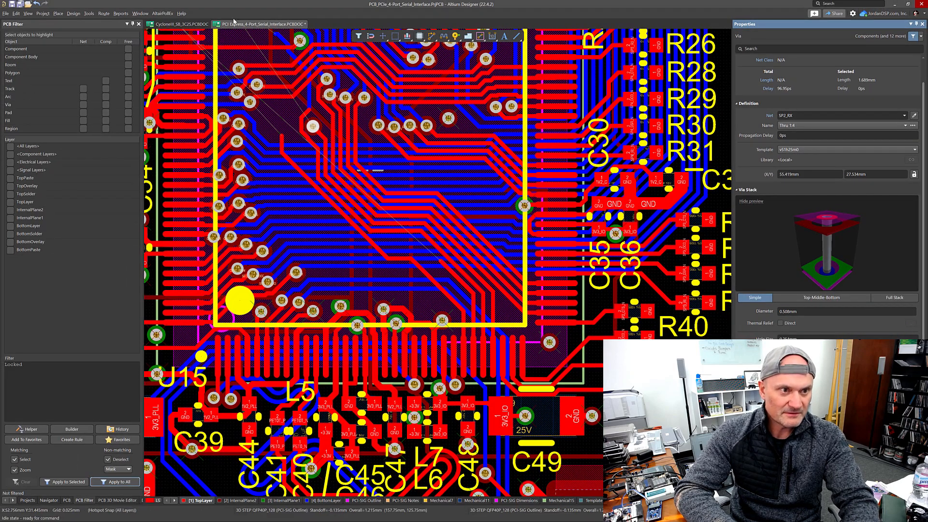
Step: Create a new net class named SIG in the Object Class Explorer and close it
click(73, 14)
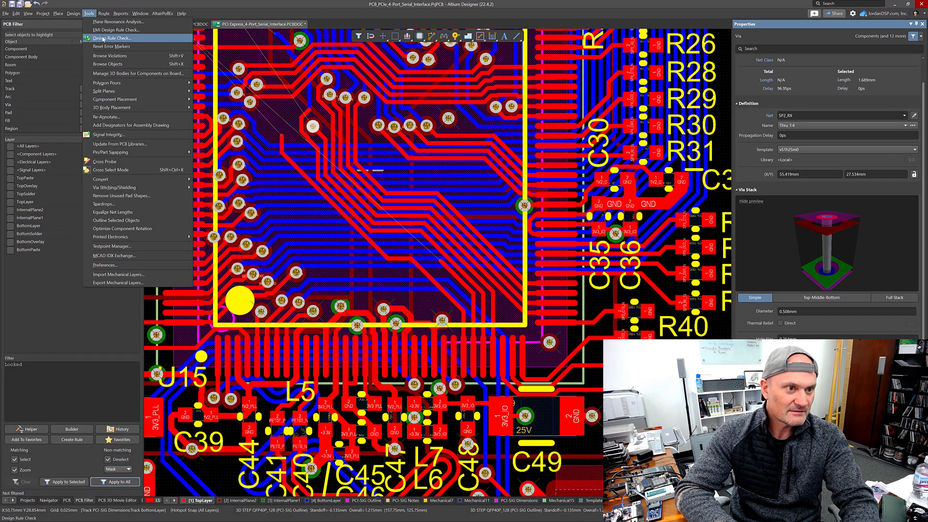
mouse_move(76, 15)
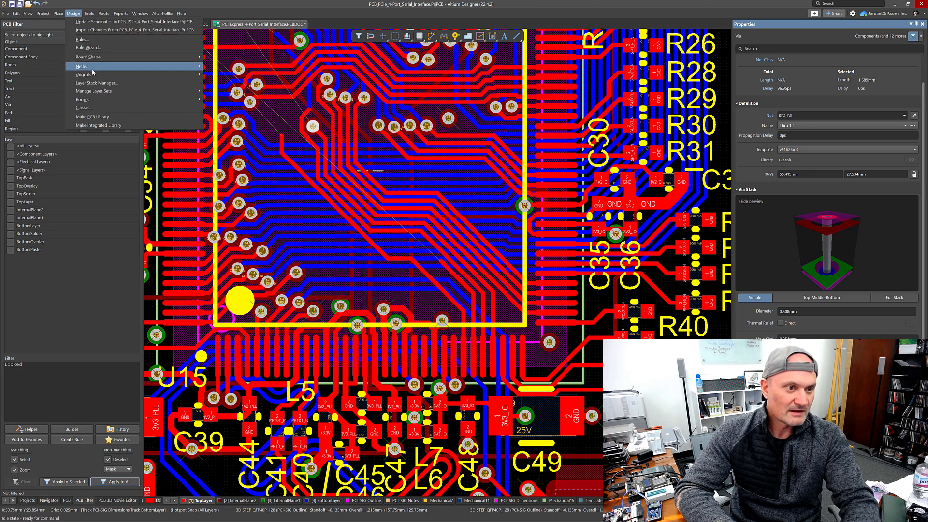
click(84, 107)
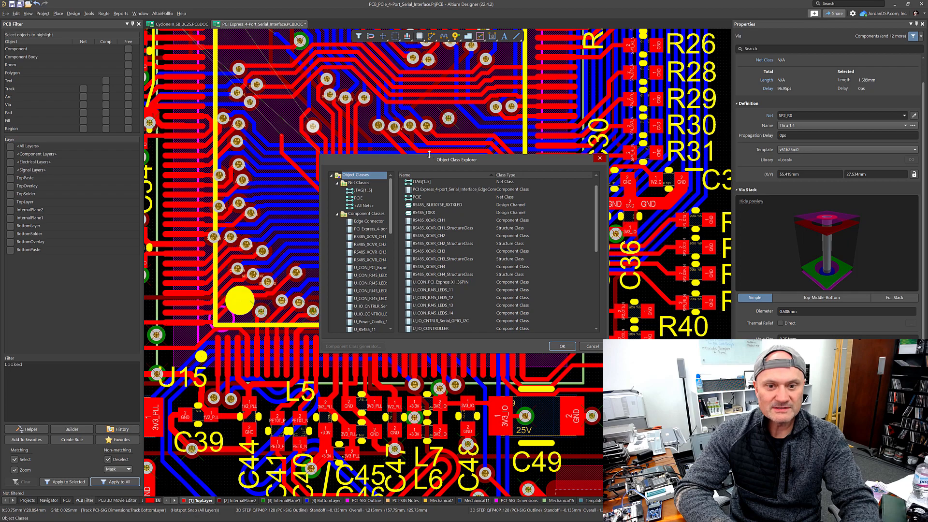
drag(429, 154, 454, 48)
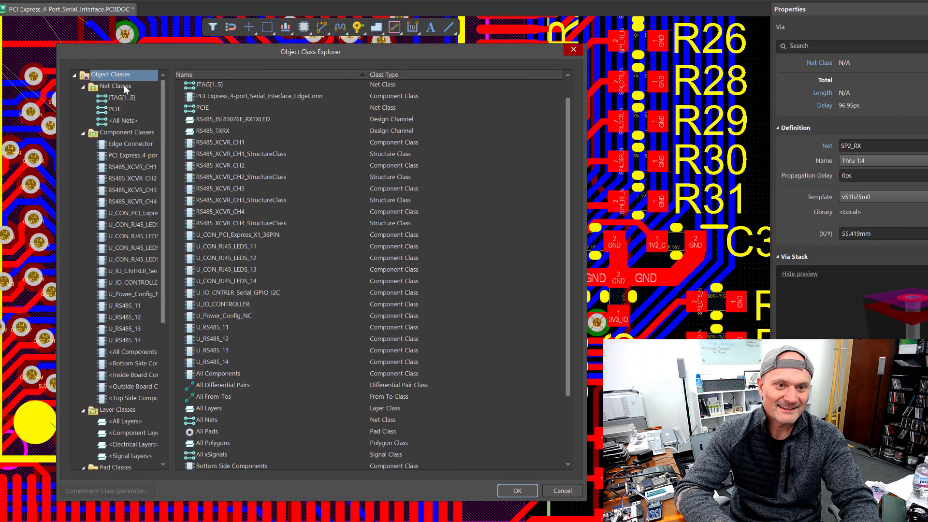
click(124, 85)
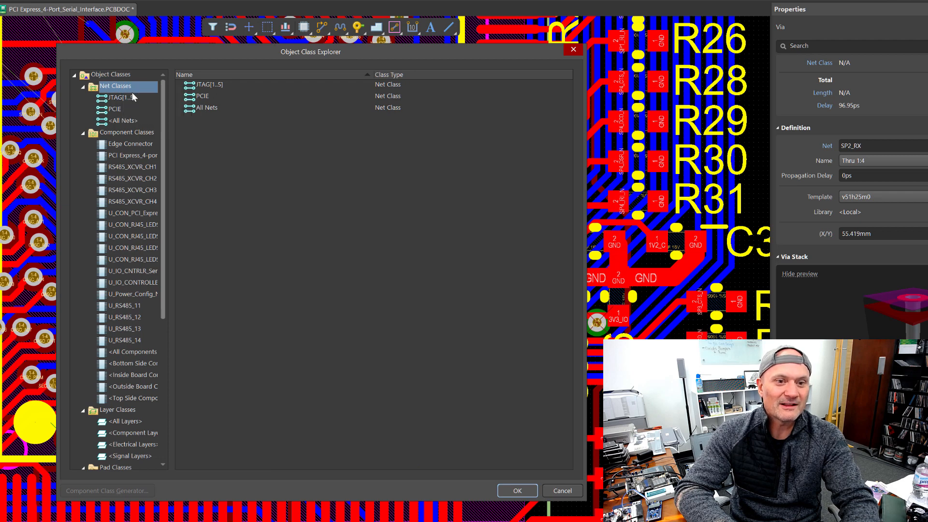
click(131, 92)
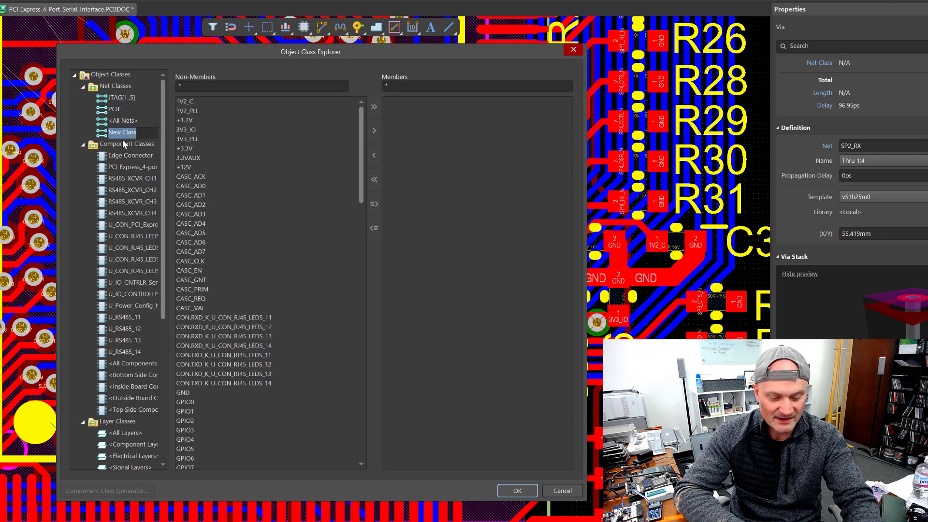
text(SIG)
key(Return)
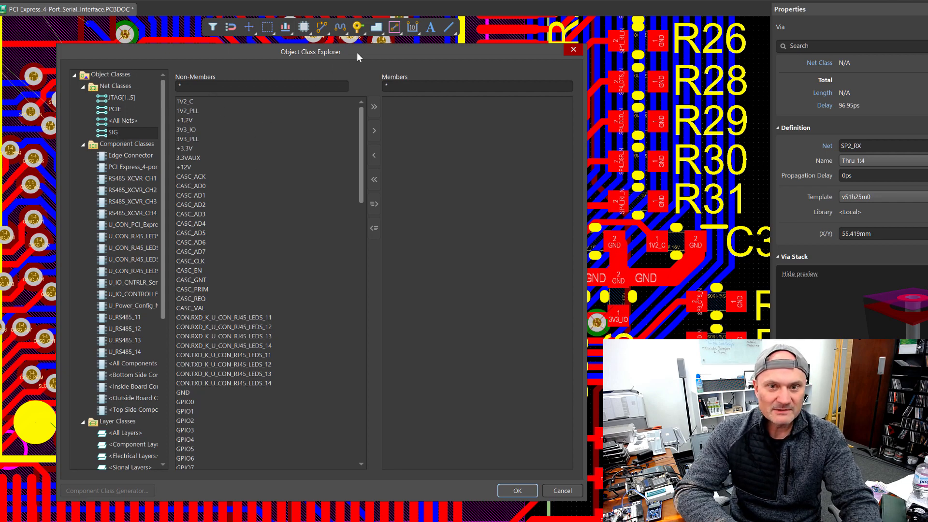
drag(357, 52, 614, 322)
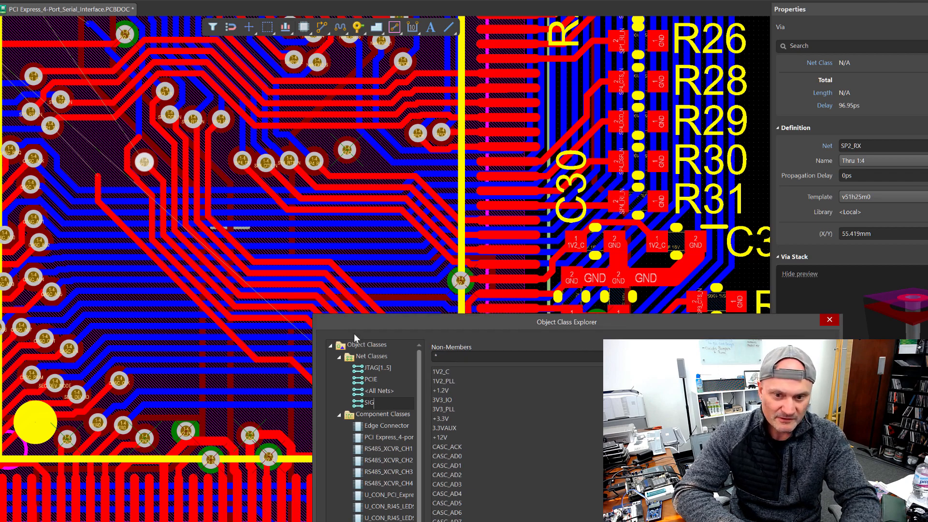
drag(433, 323, 212, 123)
key(Return)
key(Return)
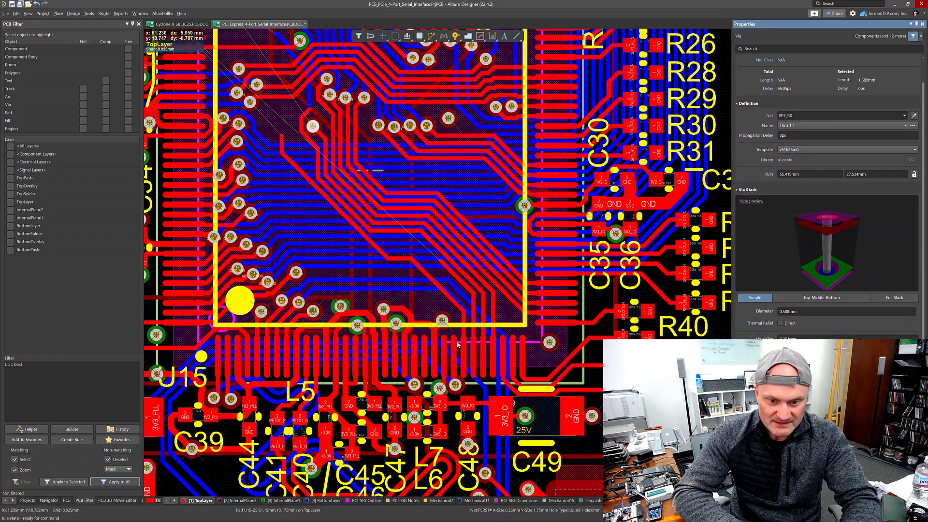
Step: Reopen the class explorer, filter nets by *SP2*, and add all SP2 nets as members of the SIG class
ctrl+scroll(458, 344, up, 3)
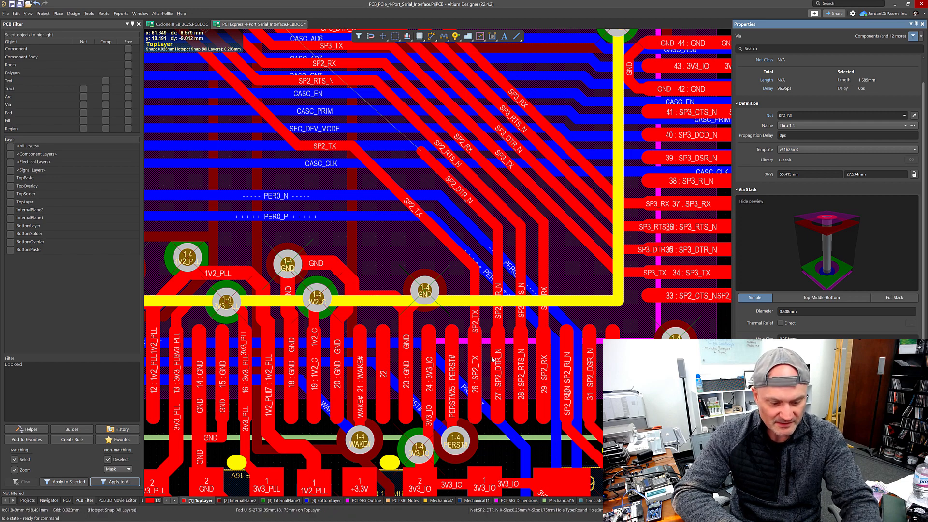
right_click(415, 211)
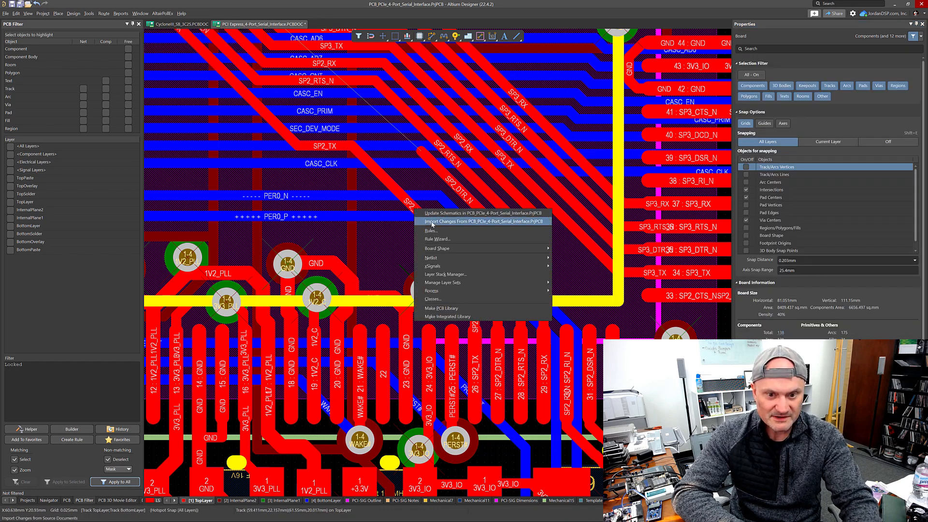
click(444, 299)
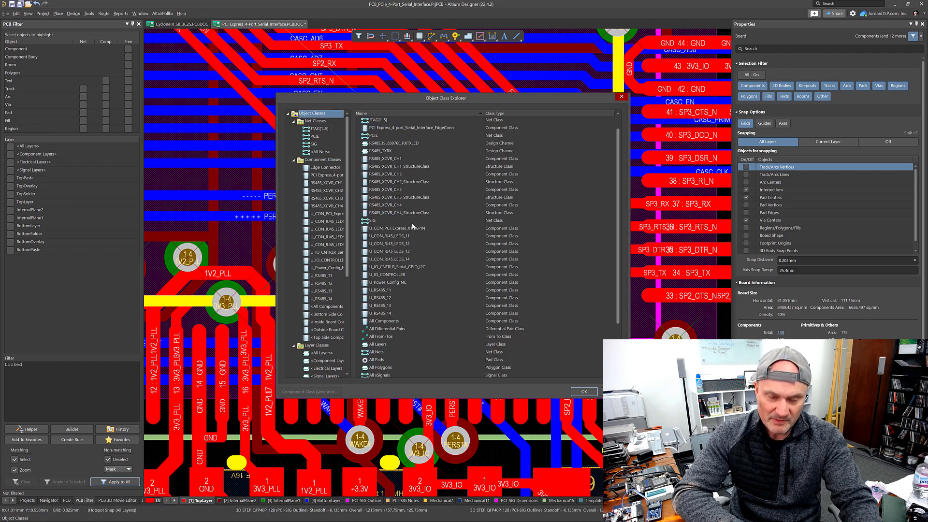
click(316, 147)
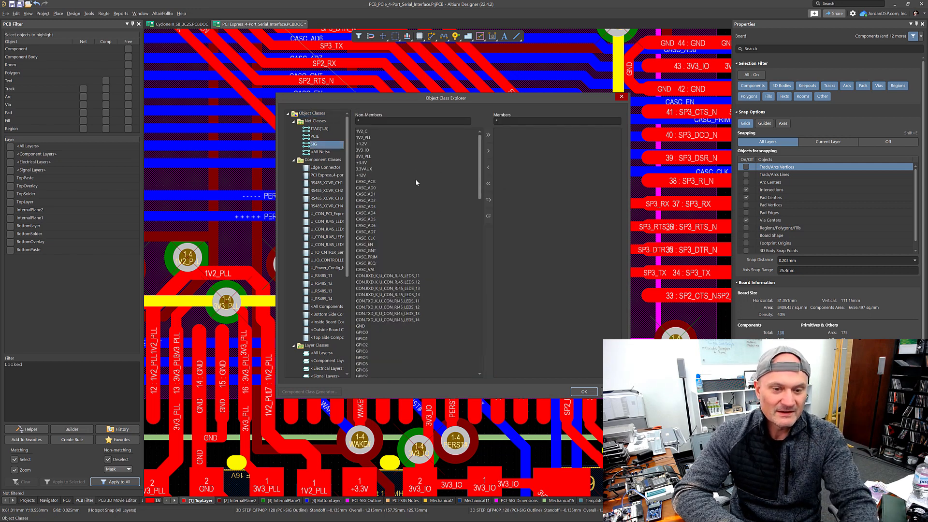
click(441, 122)
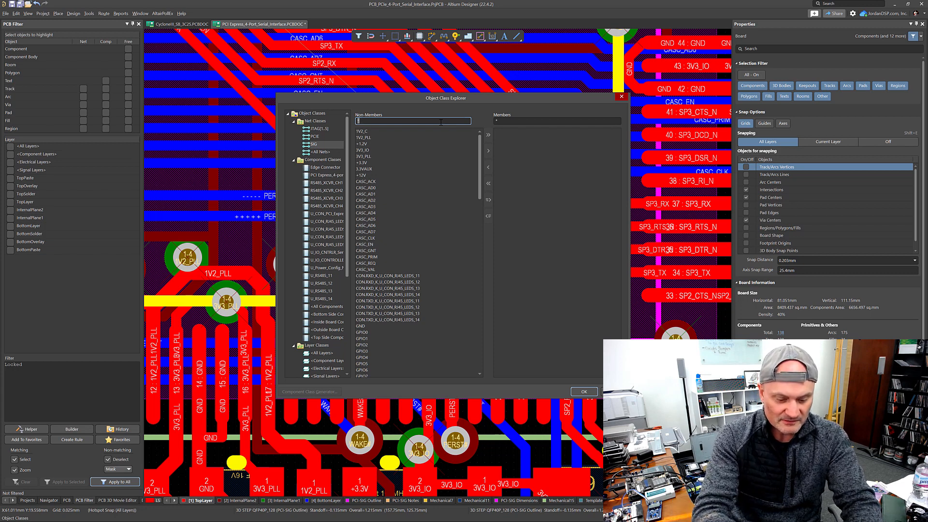
text(*S)
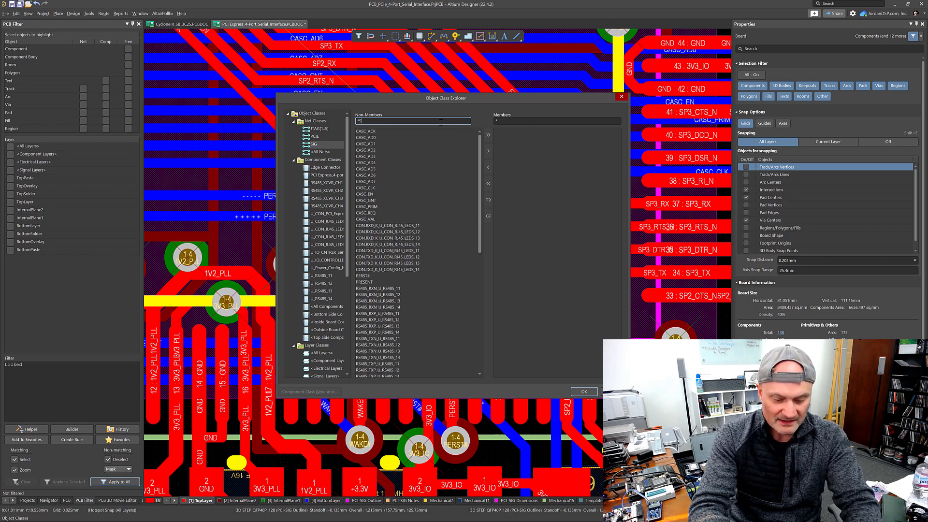
text(P2*)
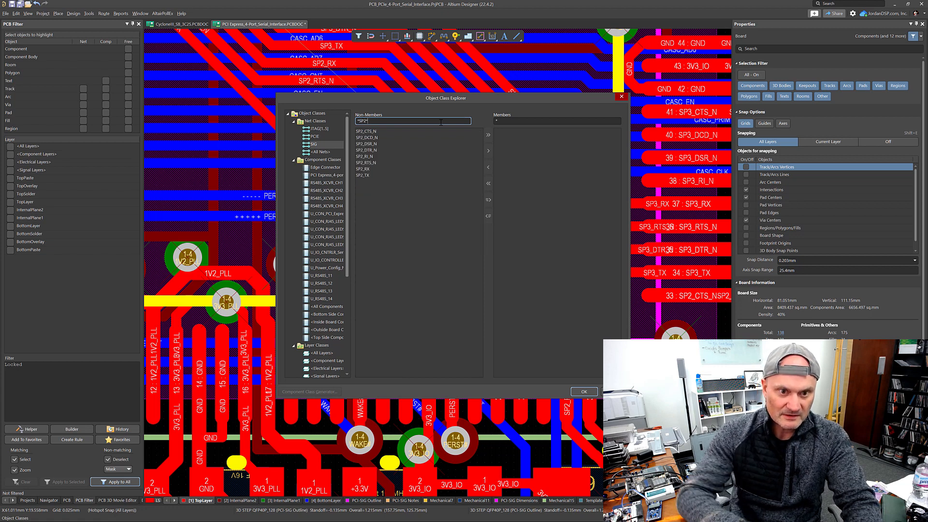
click(370, 132)
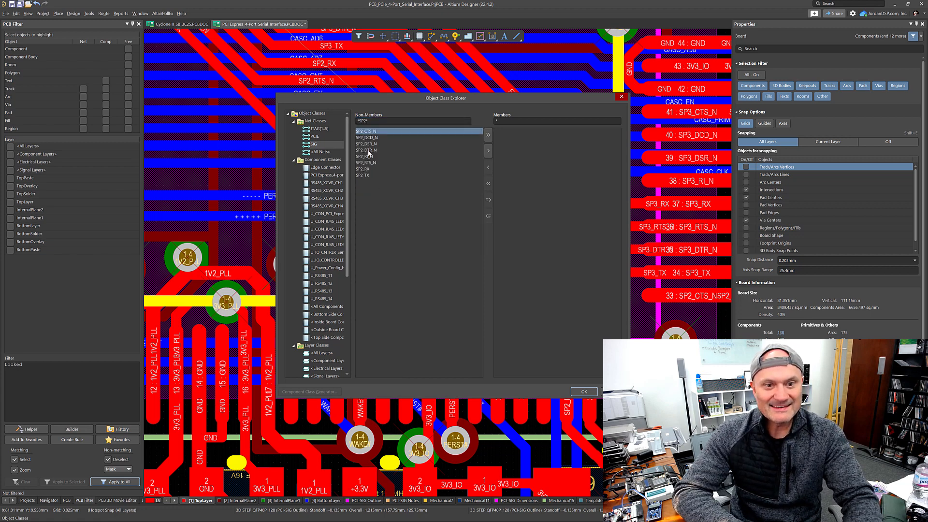
shift+click(367, 176)
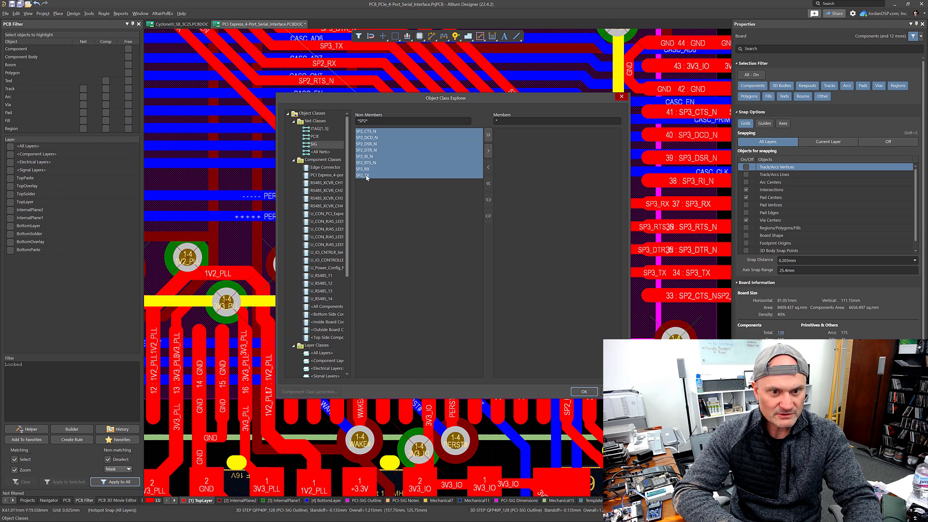
click(488, 150)
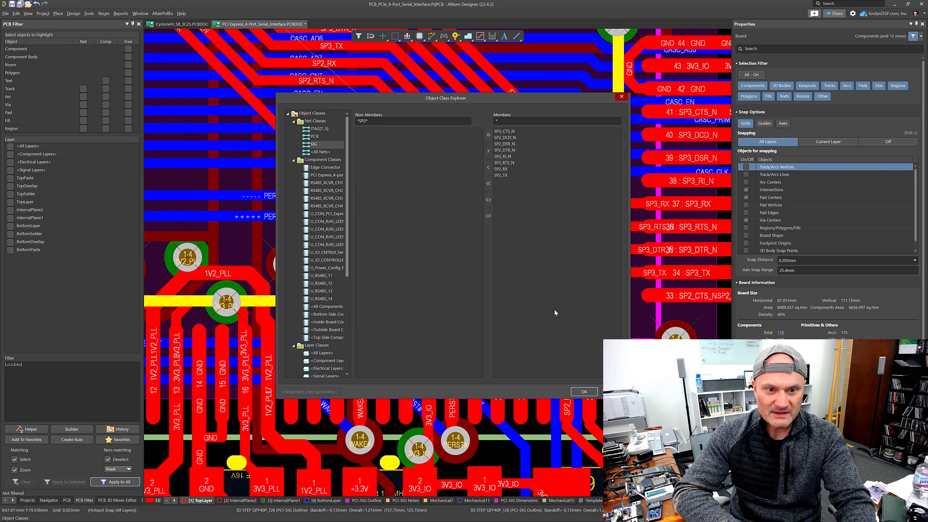
click(595, 395)
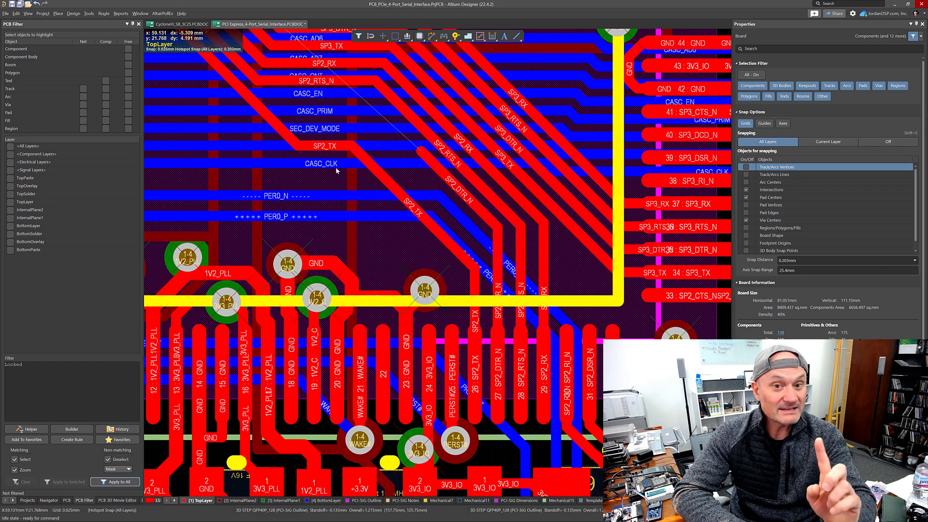
Step: Open the rules editor and add a new Routing Via Style rule named RoutingVias_SIG
key(d)
key(r)
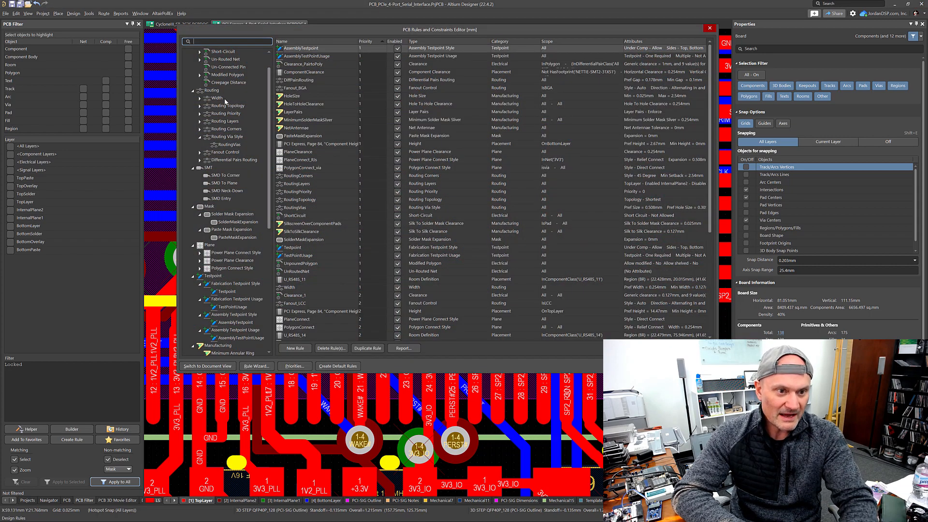
click(236, 137)
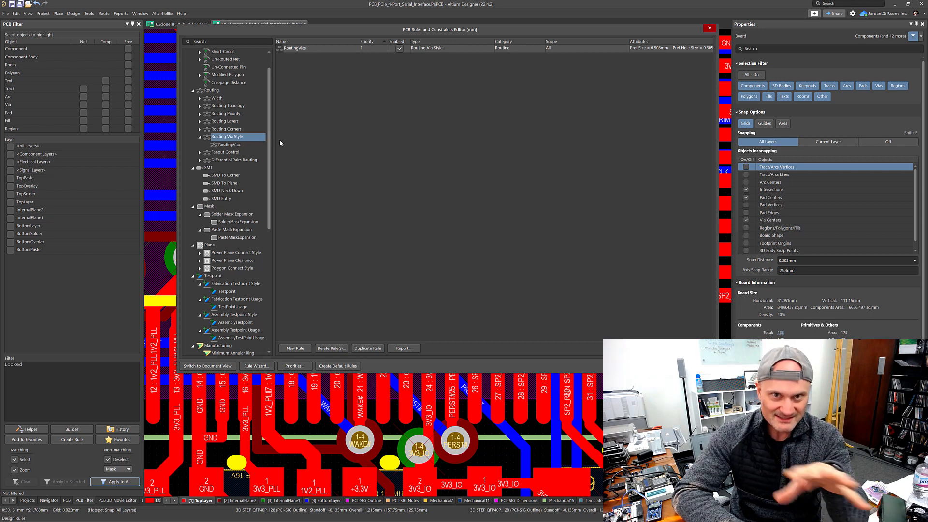
right_click(242, 143)
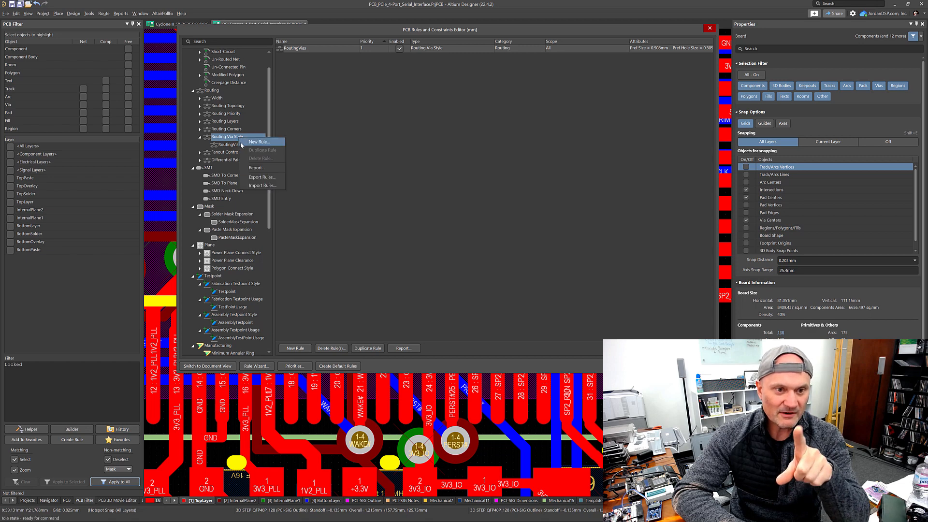
click(259, 142)
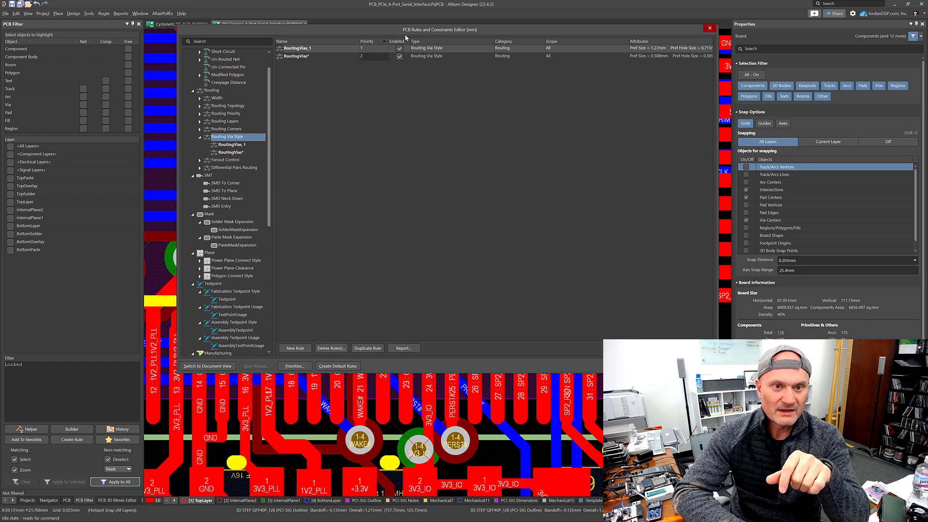
click(244, 144)
click(334, 50)
key(BackSpace)
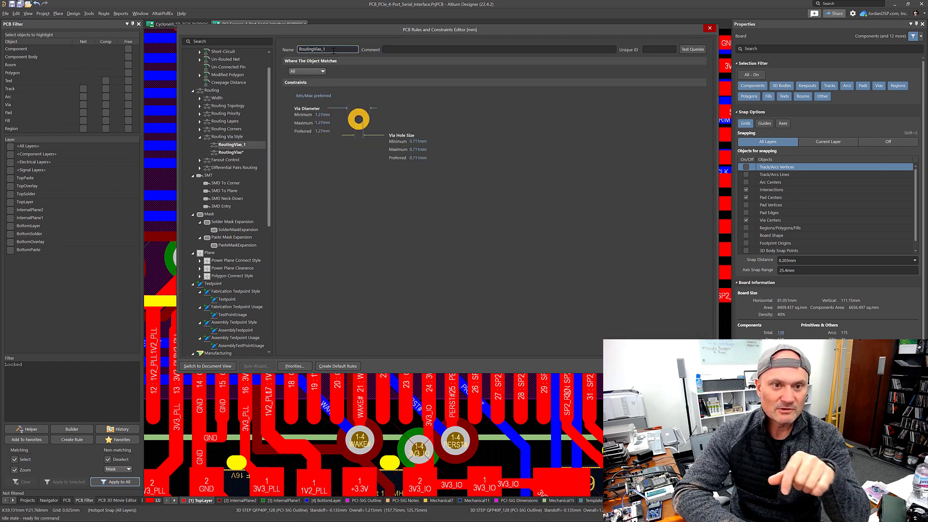
text(SIG)
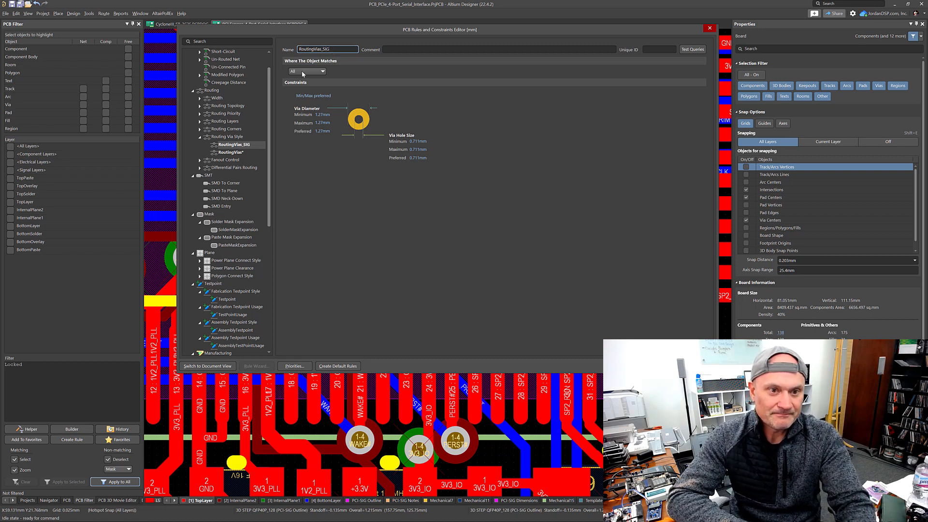
Step: Set the RoutingVias_SIG rule to match objects in the SIG net class
click(303, 73)
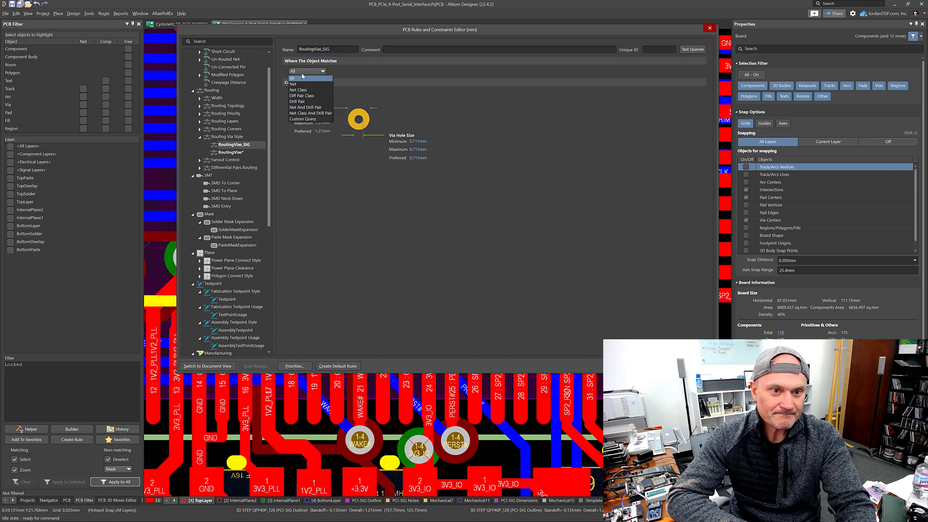
click(300, 89)
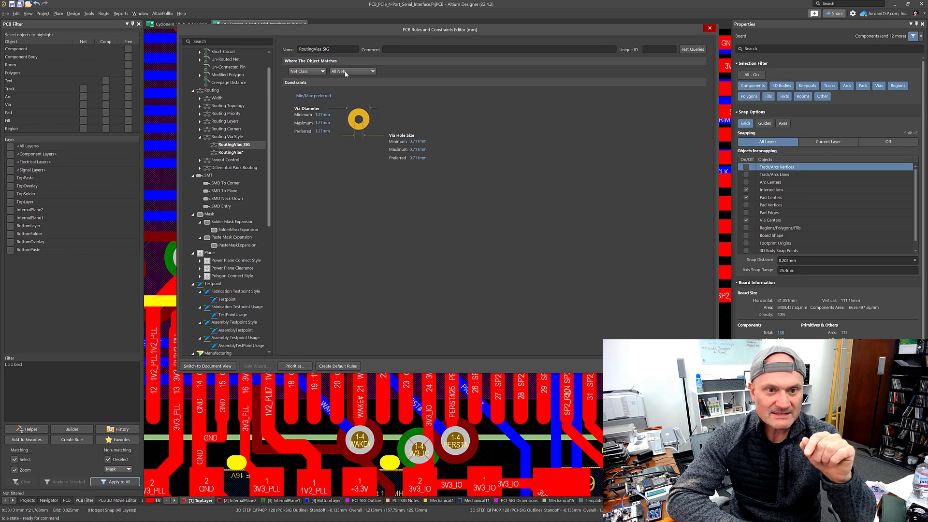
click(346, 73)
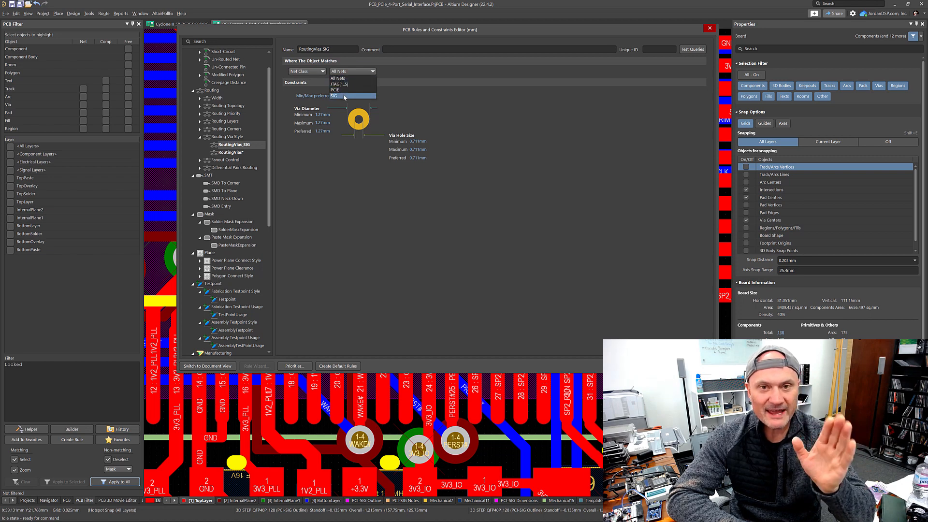
click(345, 96)
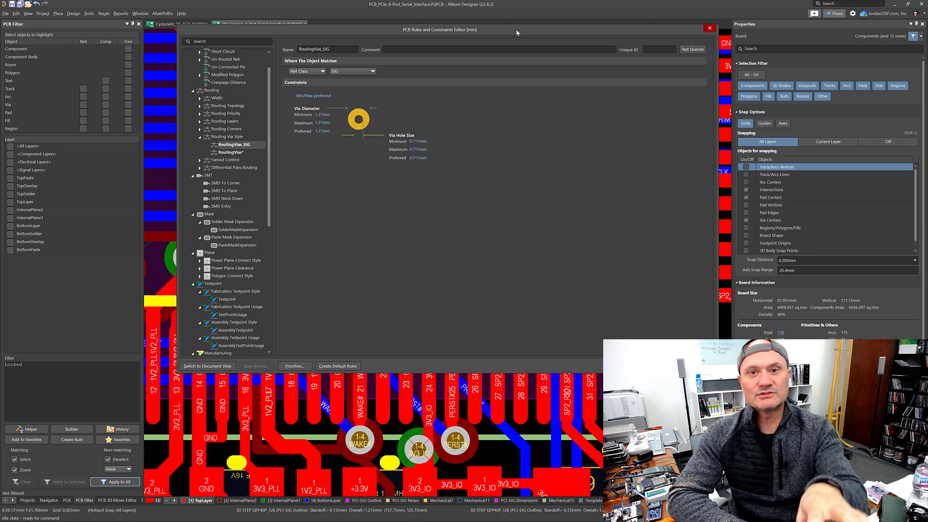
Step: Test the rule's queries and highlight the objects it applies to and those covered by the higher-priority RoutingVias rule
drag(450, 117, 308, 236)
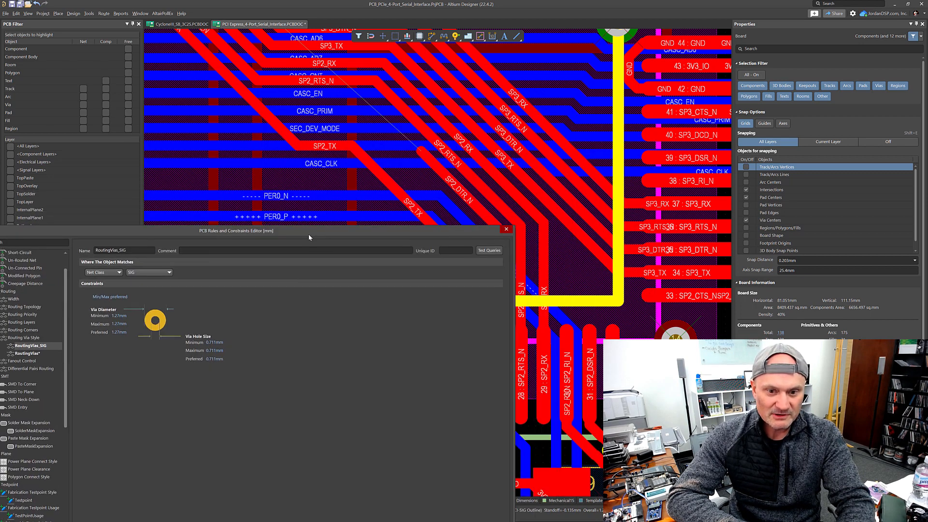
click(486, 256)
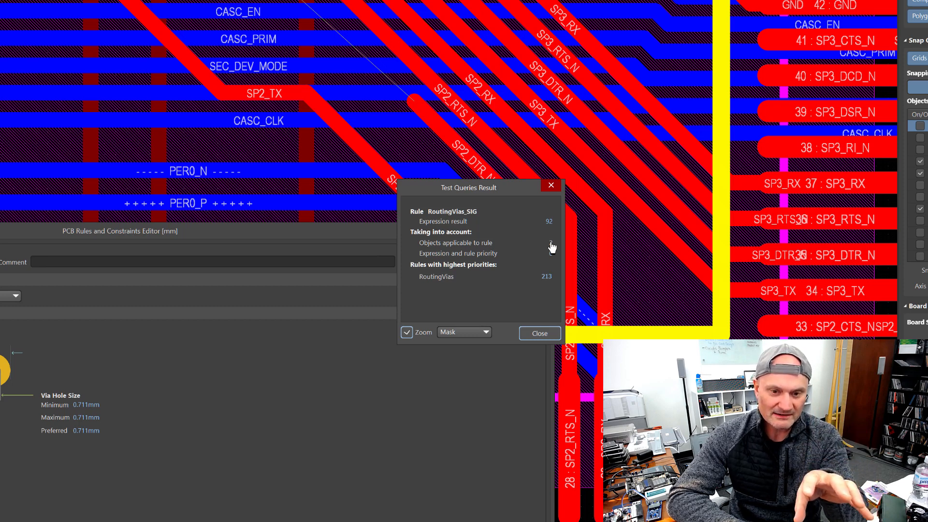
click(552, 244)
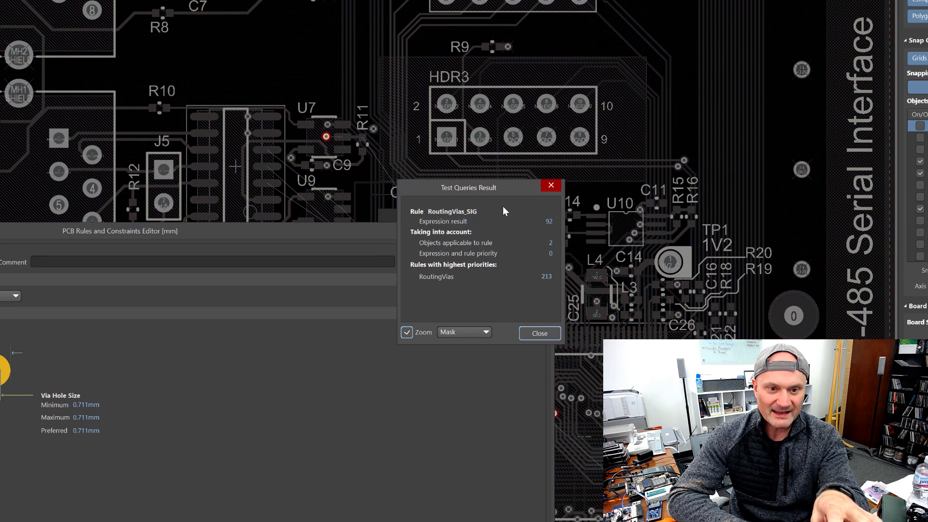
drag(521, 192, 351, 303)
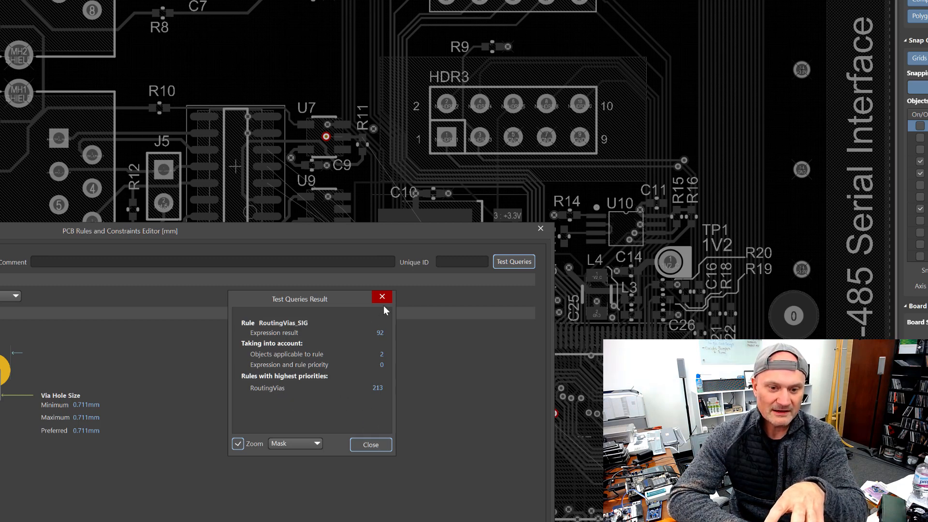
click(380, 334)
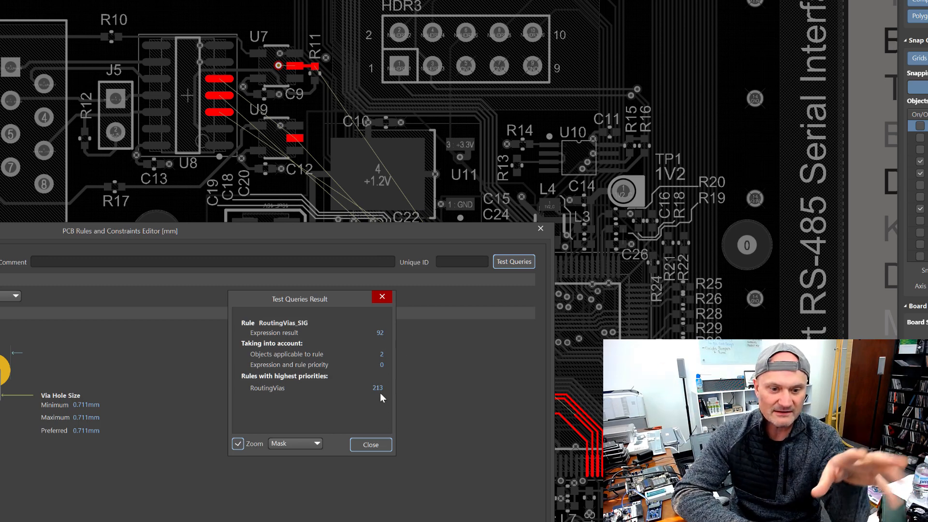
Step: Set the RoutingVias_SIG via diameter minimum, maximum and preferred values to 0.254 mm
click(372, 444)
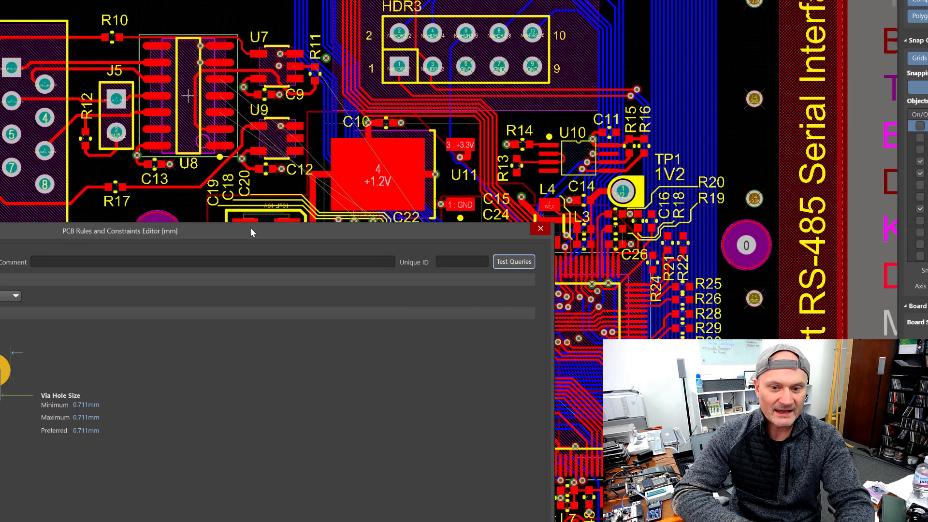
drag(251, 227, 535, 16)
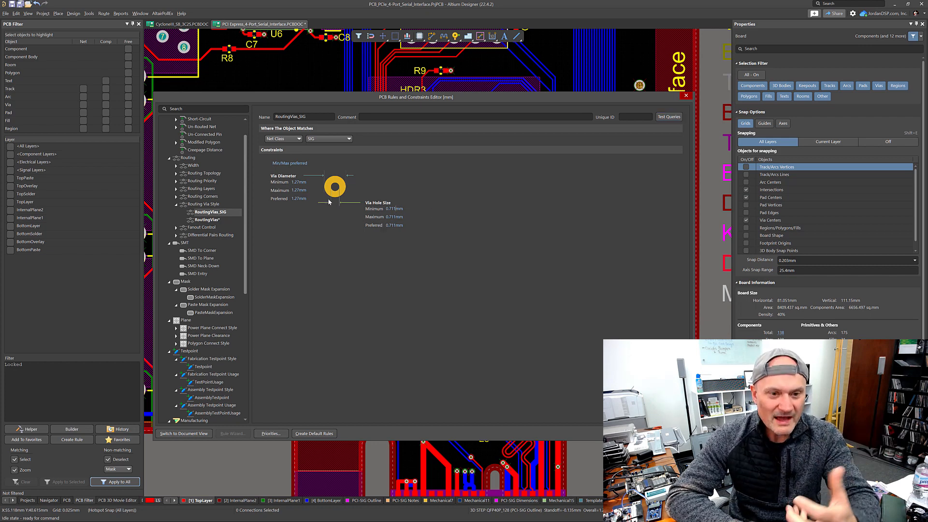
click(298, 181)
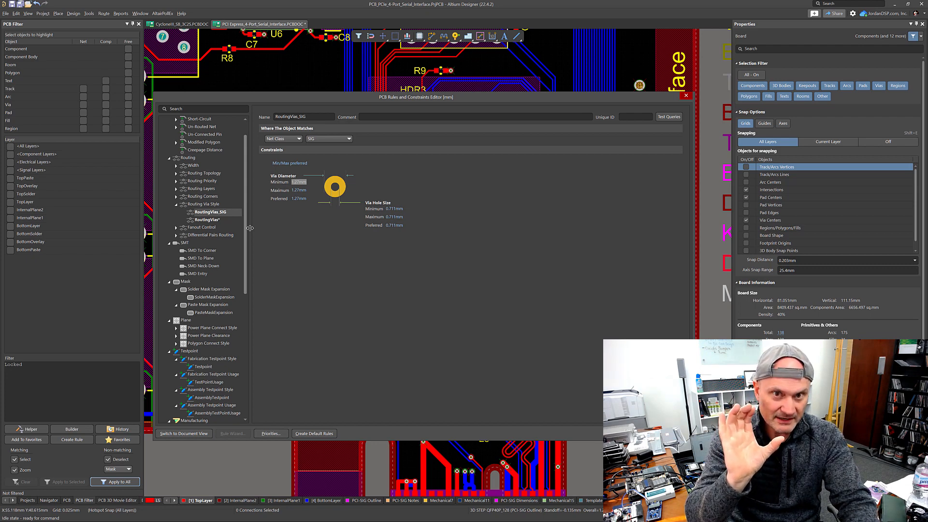
text(0.254)
key(Tab)
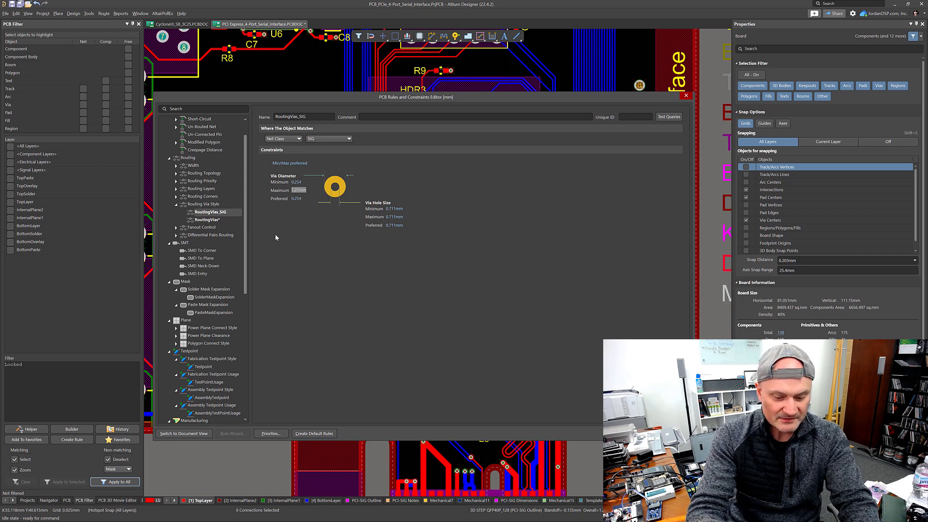
text(0)
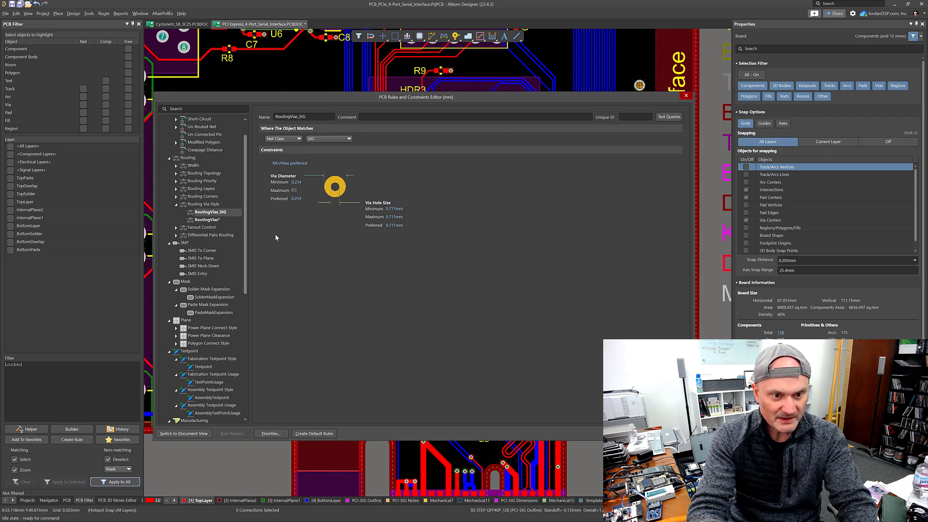
text(.254)
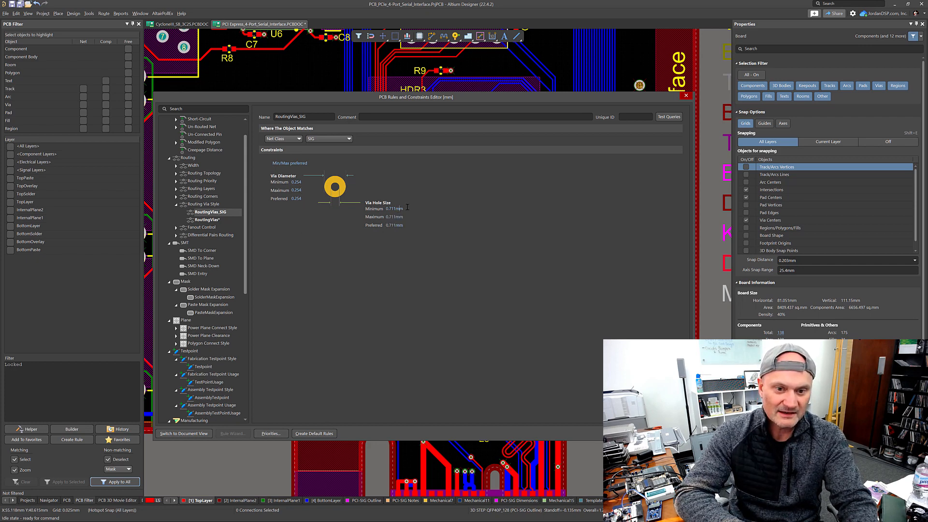
Step: Set the via hole size minimum to 0.254 mm
drag(407, 207, 370, 212)
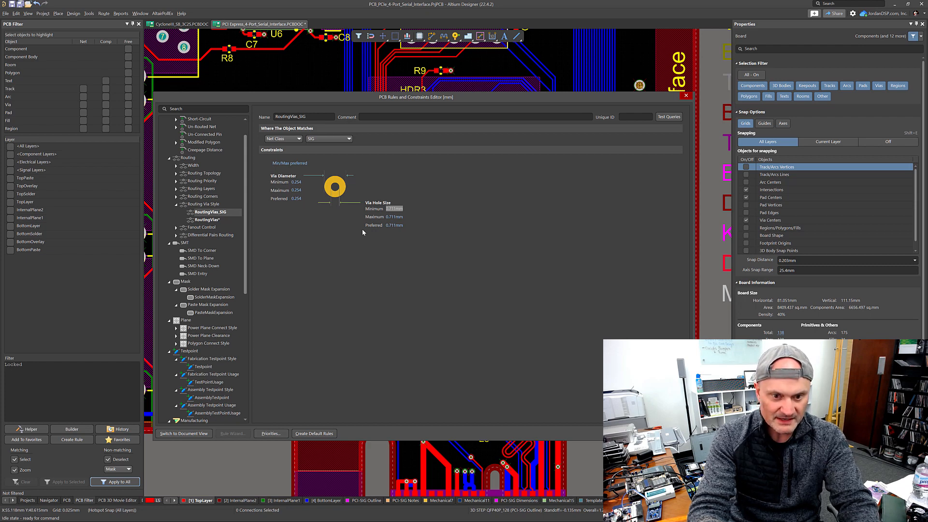
text(0.)
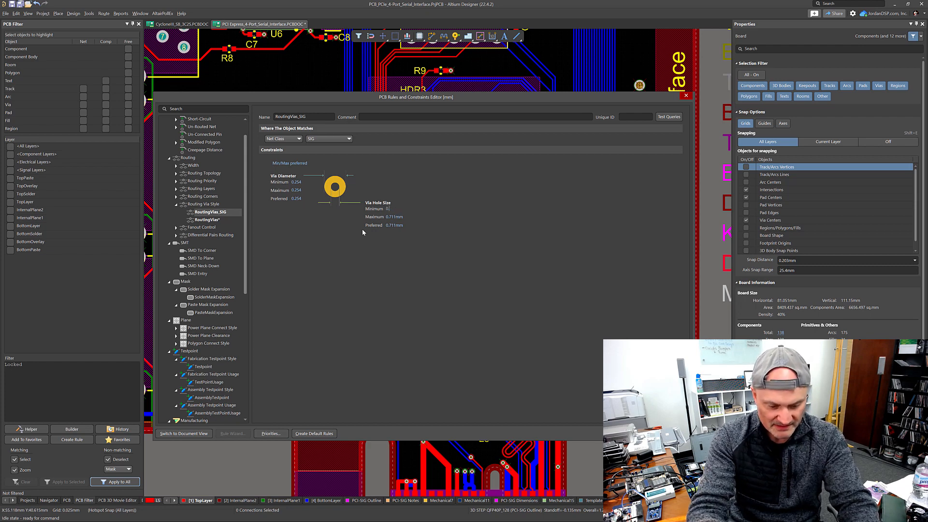
text(254)
key(Return)
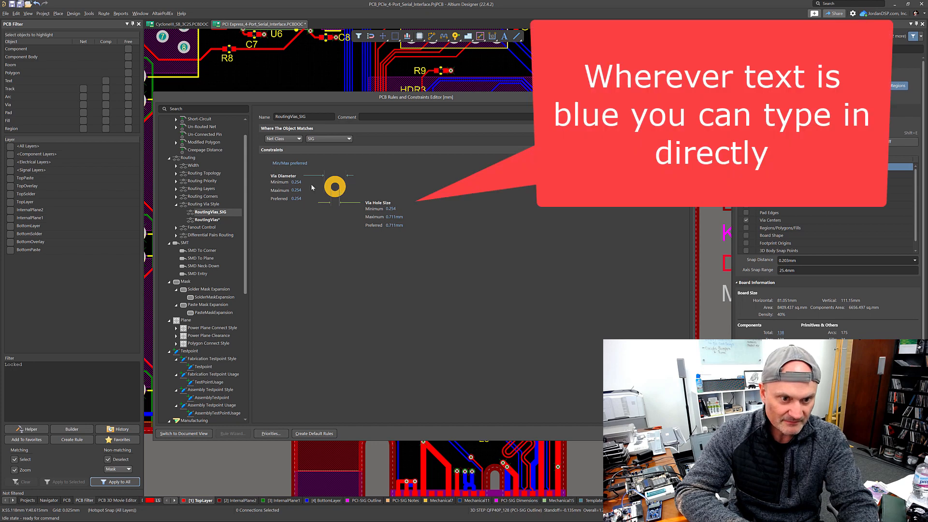
Step: Set the via diameter minimum, maximum and preferred values to 0.508 mm
click(304, 184)
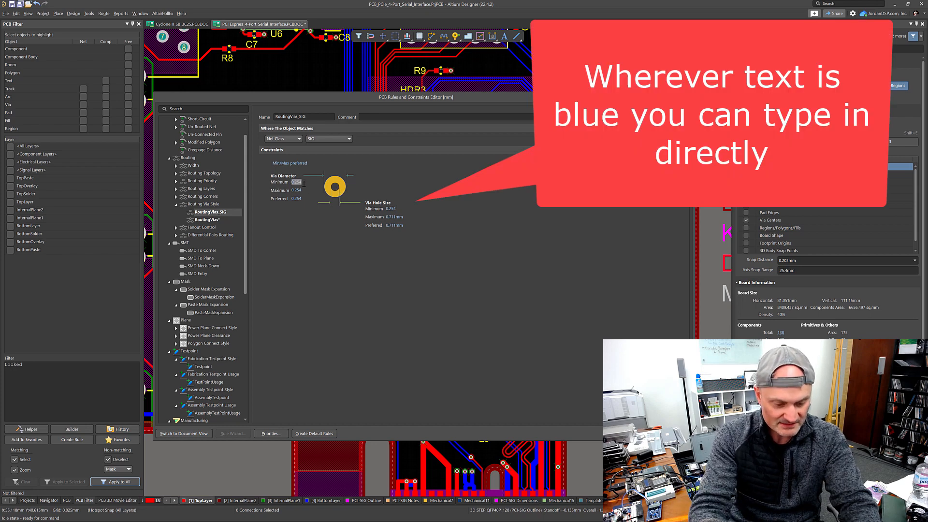
text(0.508)
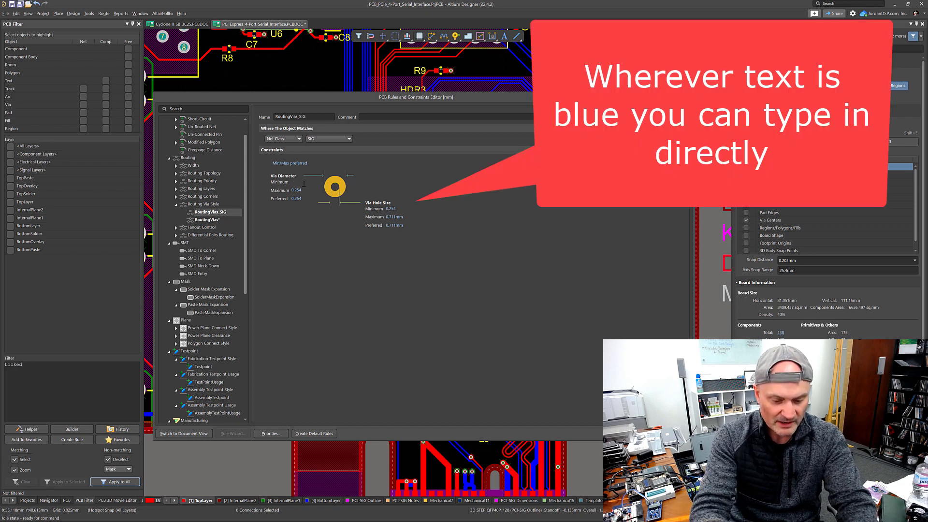
click(308, 189)
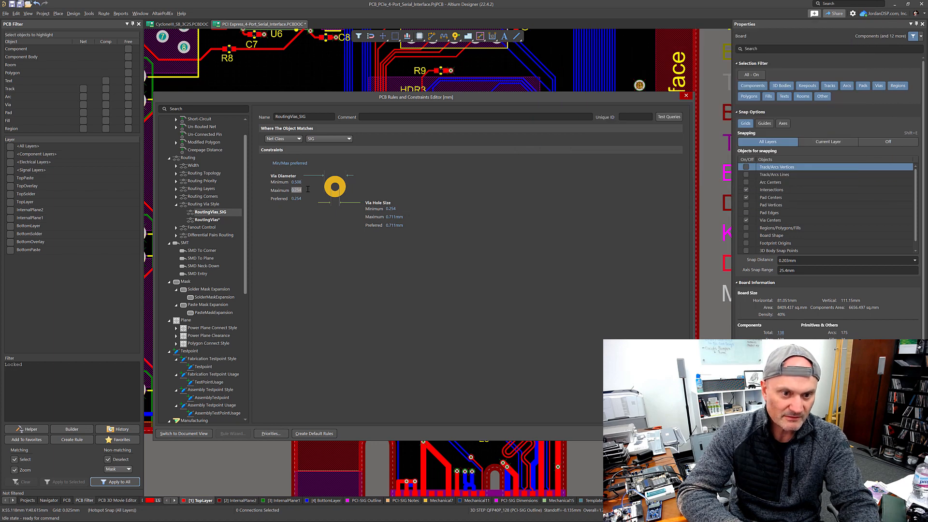
text(0.508)
key(Tab)
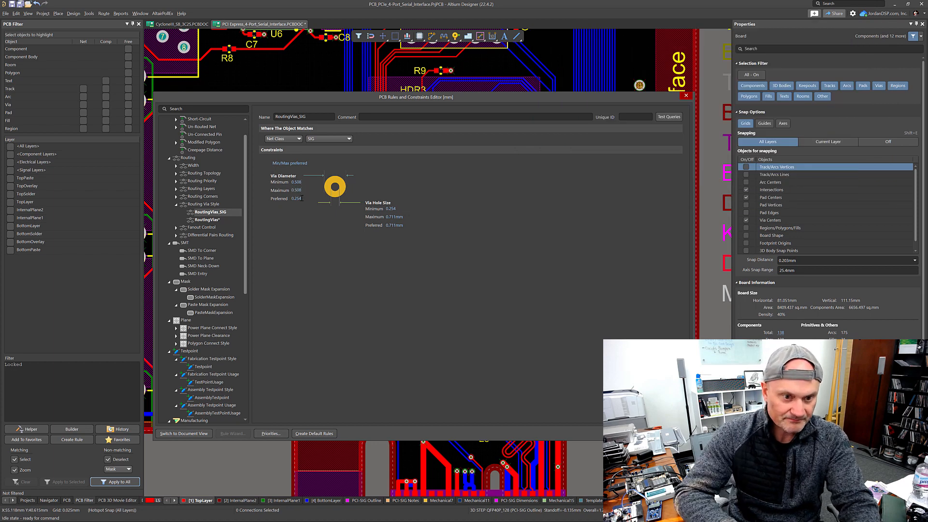
text(0.508)
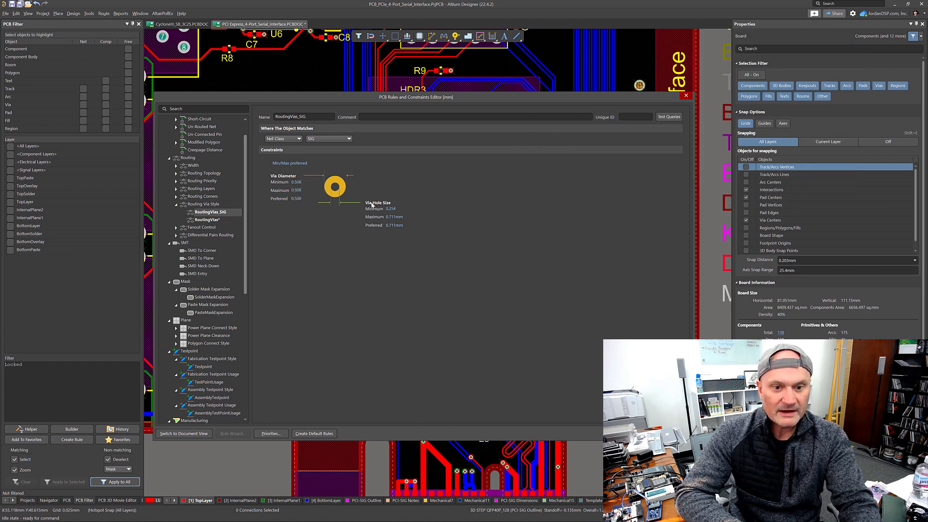
Step: Set the via hole size maximum and preferred values to 0.254 mm
click(397, 208)
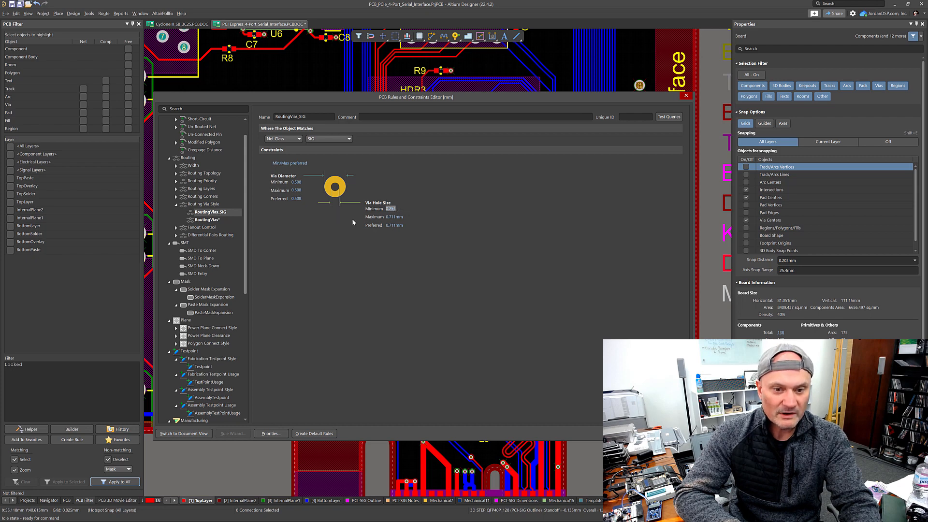
click(405, 215)
text(0.254)
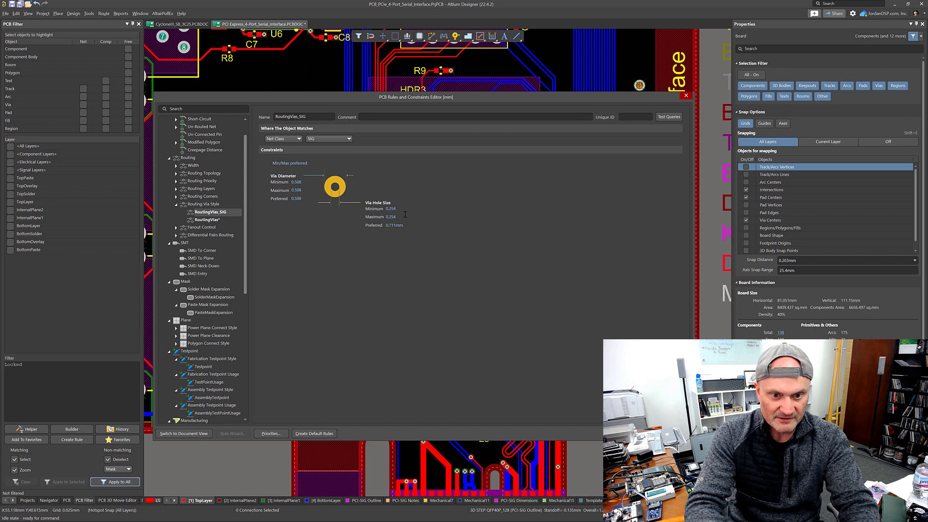
click(403, 225)
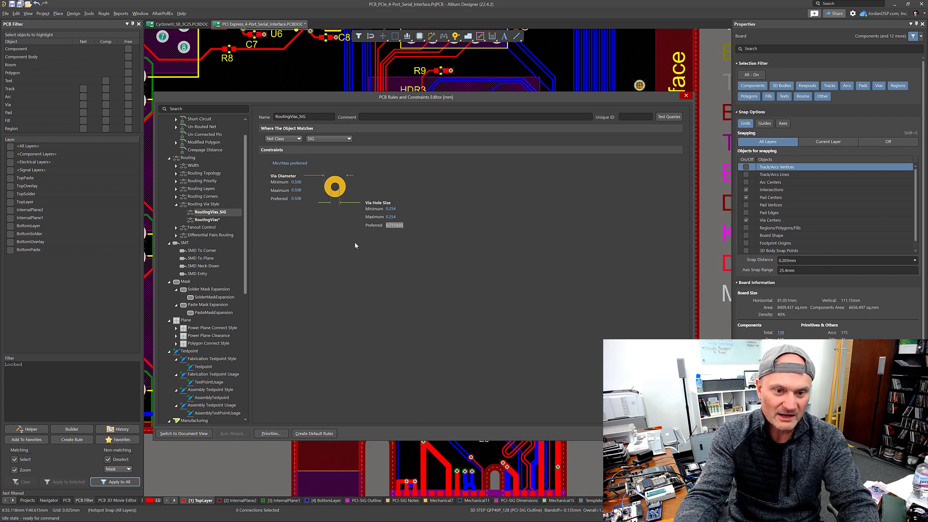
text(0.254)
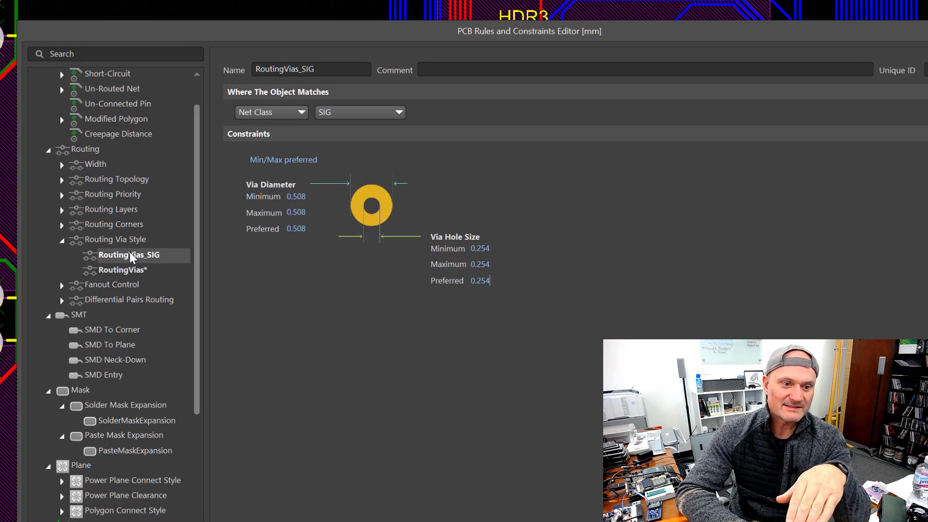
Step: Review the Routing Via Style rule priorities, then apply and close the rules editor
click(133, 244)
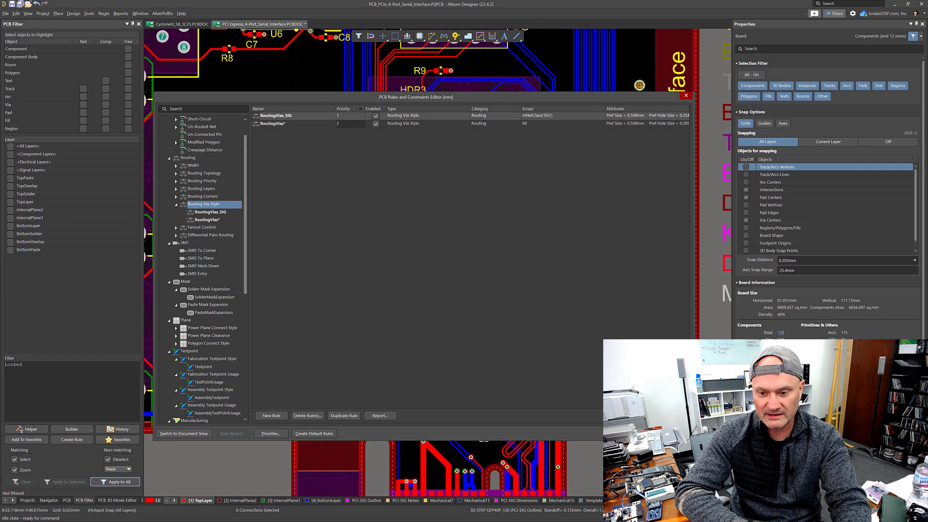
click(620, 434)
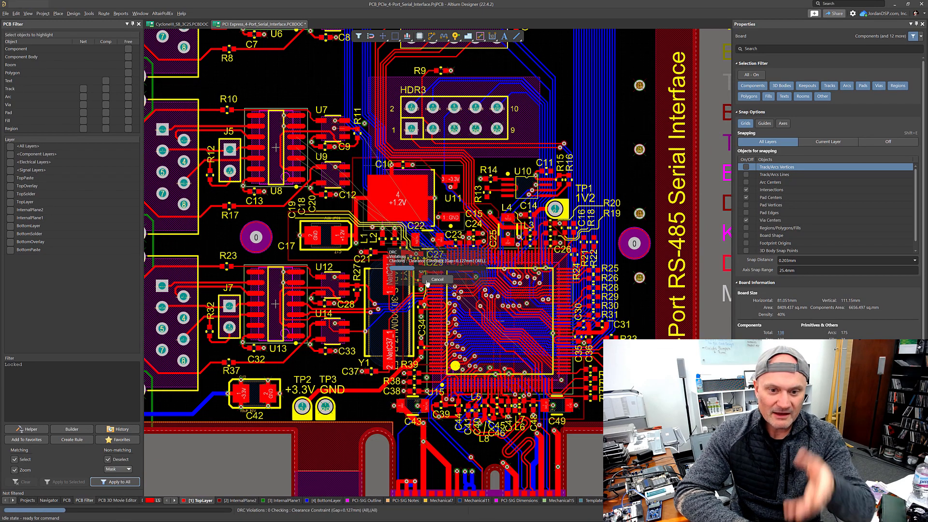
click(437, 280)
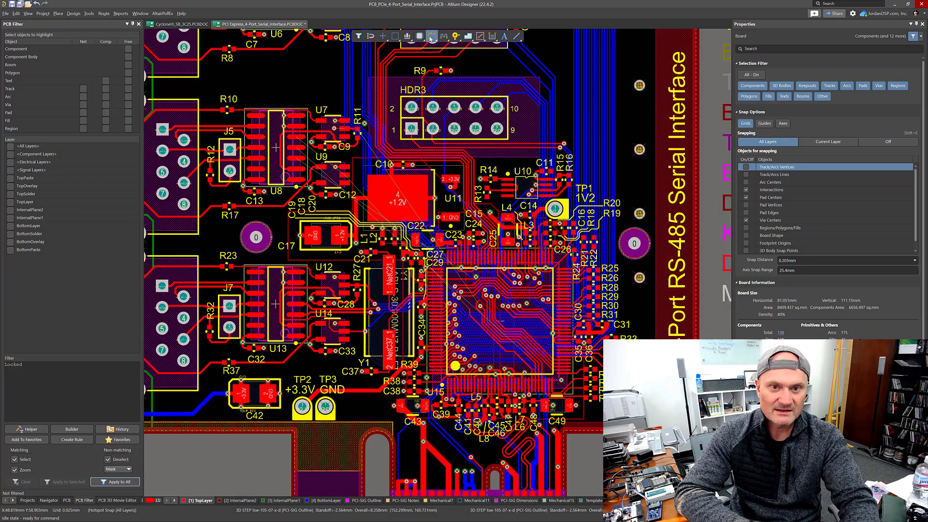
Step: Start interactive routing of the SP2_DTR_N trace on the top layer from the serial interface chip
click(430, 37)
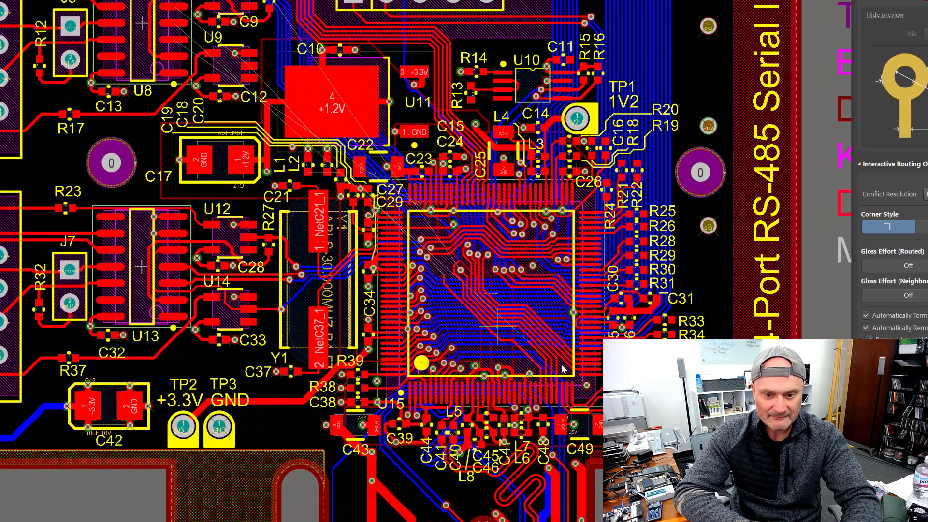
ctrl+scroll(524, 324, up, 3)
ctrl+scroll(525, 324, up, 2)
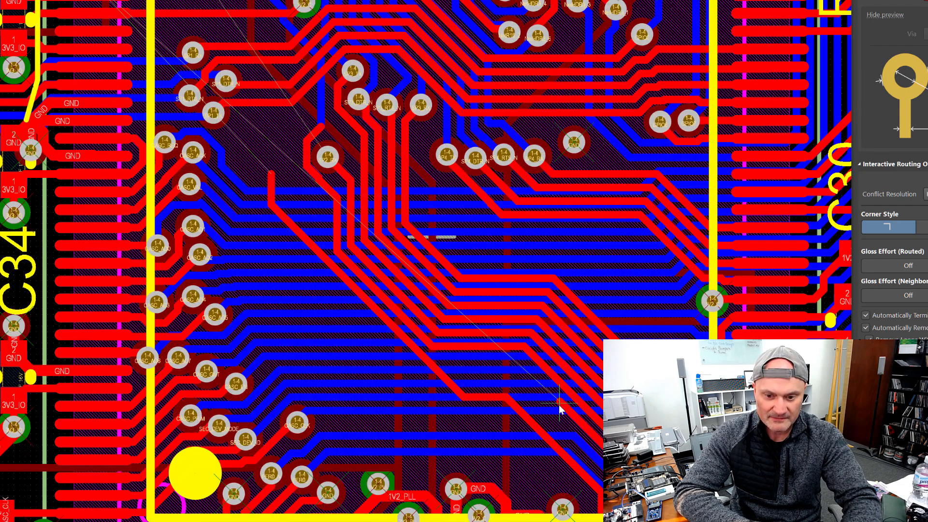
ctrl+scroll(560, 409, up, 4)
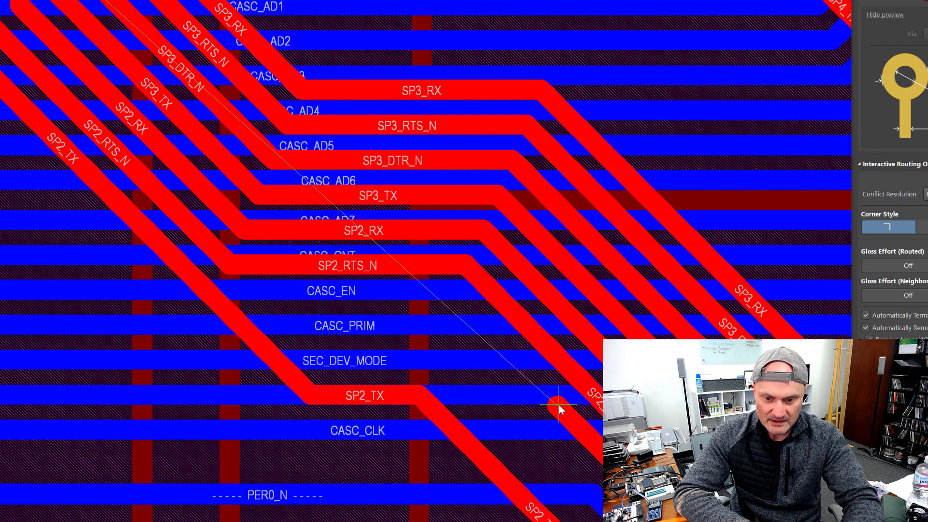
click(558, 406)
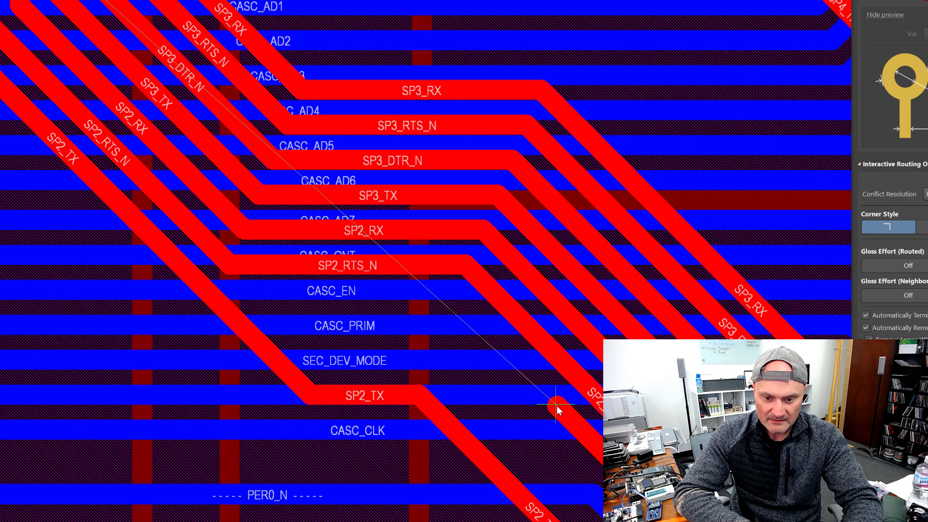
click(577, 429)
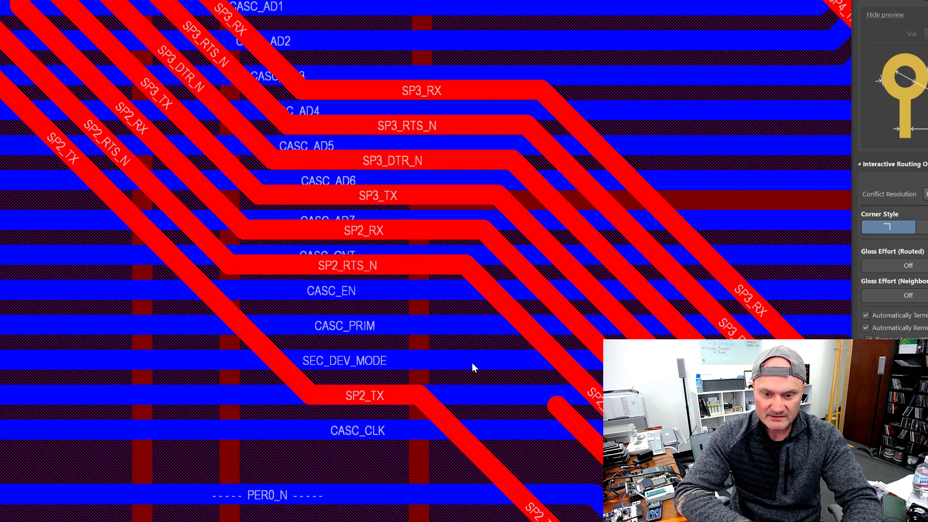
click(344, 289)
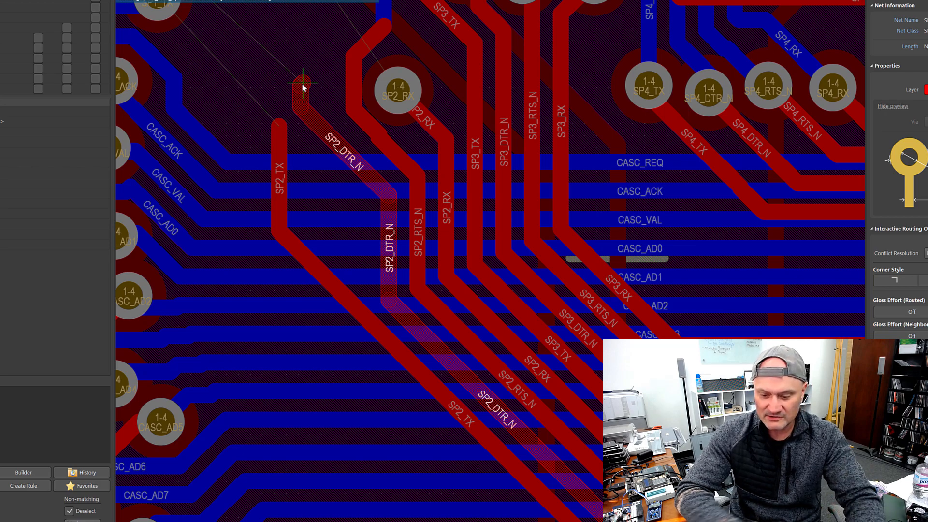
Step: Switch layers mid-route to drop a via on SP2_DTR_N and continue on the bottom layer
ctrl+scroll(302, 83, up, 3)
ctrl+scroll(301, 83, down, 3)
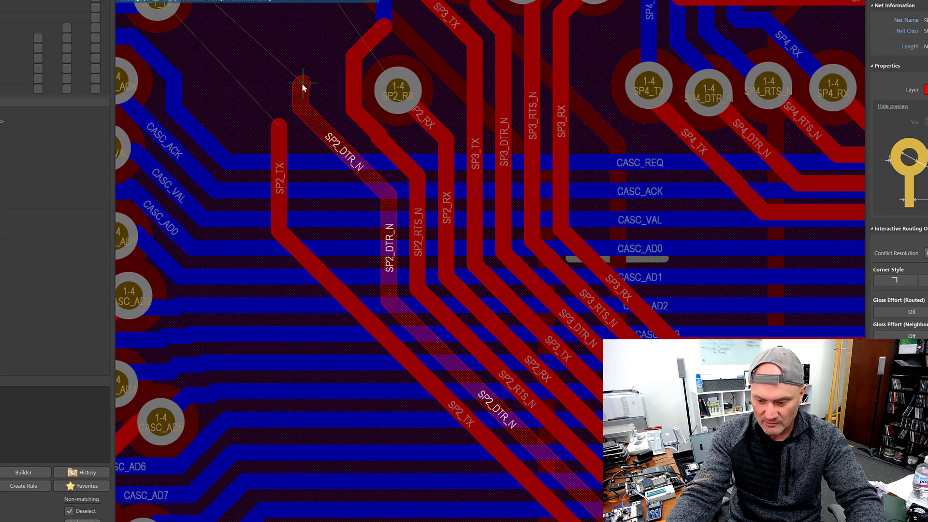
ctrl+scroll(302, 83, down, 3)
ctrl+scroll(301, 83, up, 3)
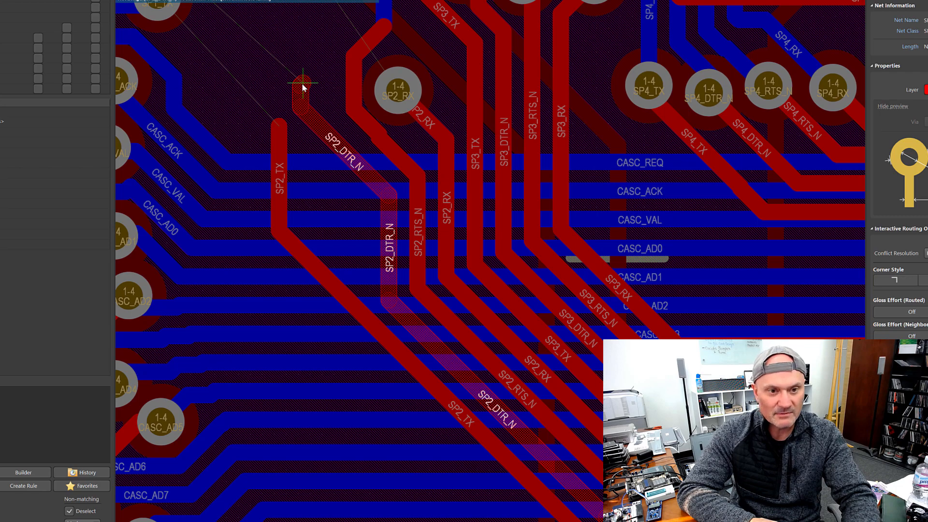
key(KP_Subtract)
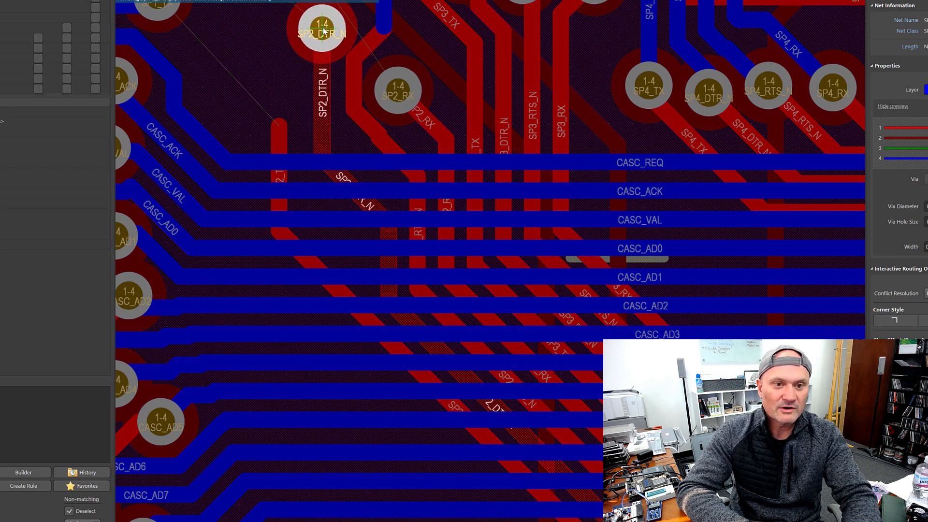
click(324, 31)
Step: Route the SP2_DTR_N trace on the bottom layer up and to the left, then end the route
scroll(324, 31, up, 5)
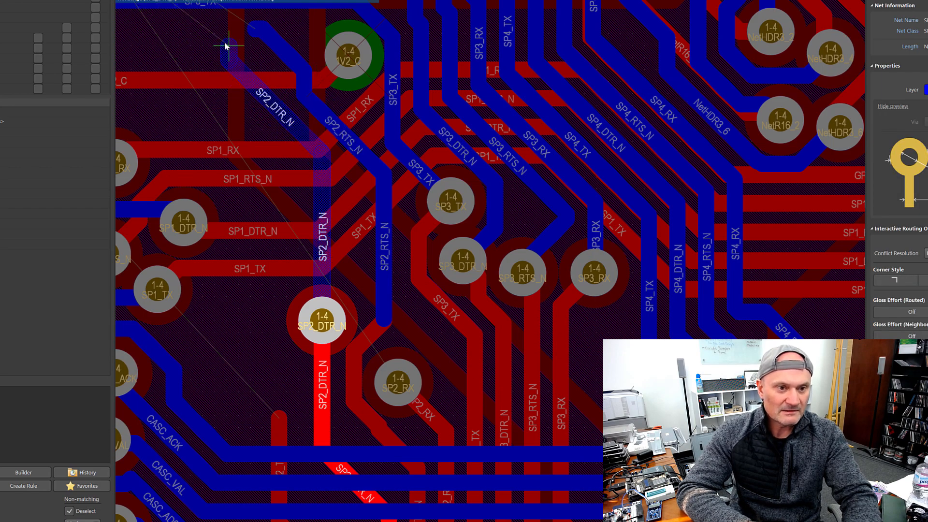
click(189, 42)
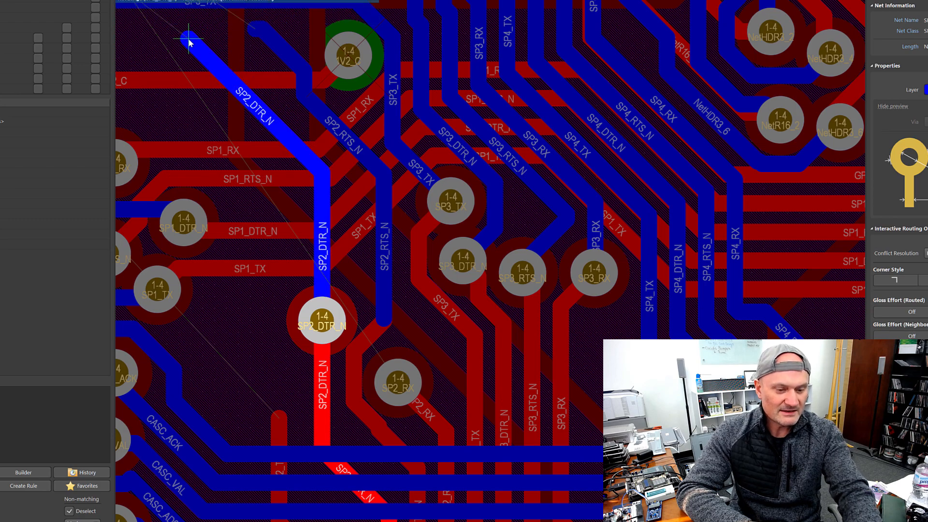
key(Escape)
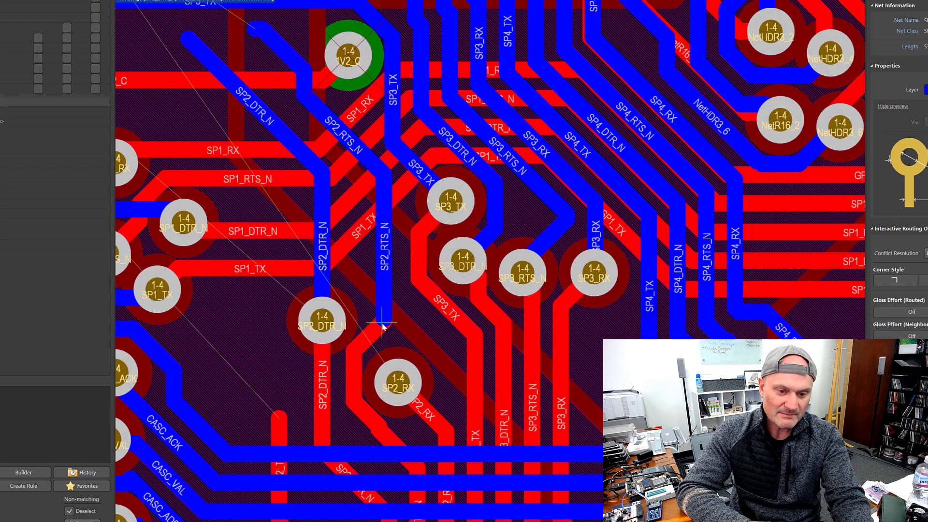
key(Escape)
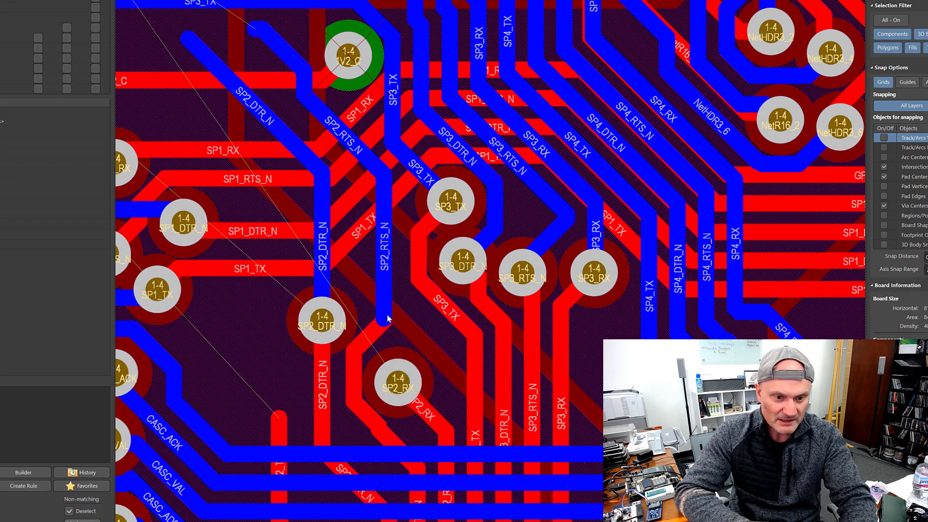
Step: Place a via at the end of the SP2_RTS_N trace, assigning it to SP2_RTS_N, and delete it again
key(p)
key(v)
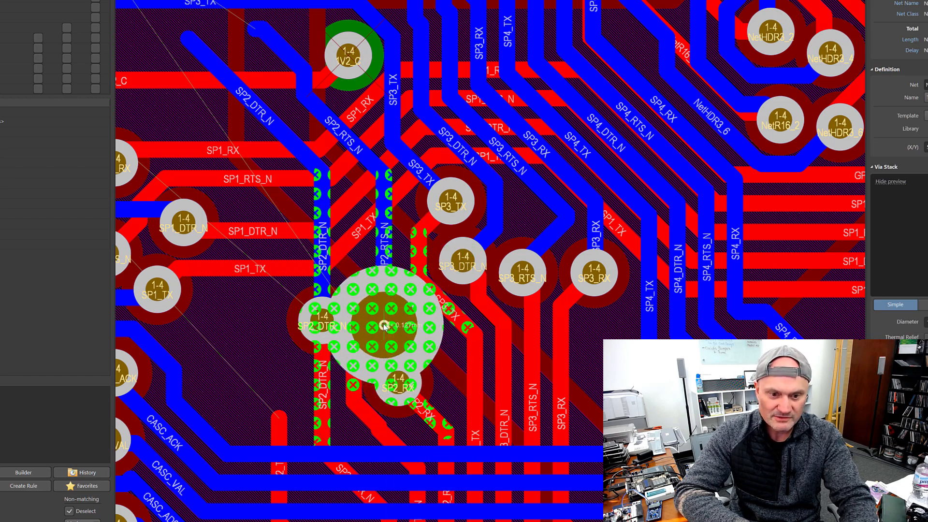
click(384, 326)
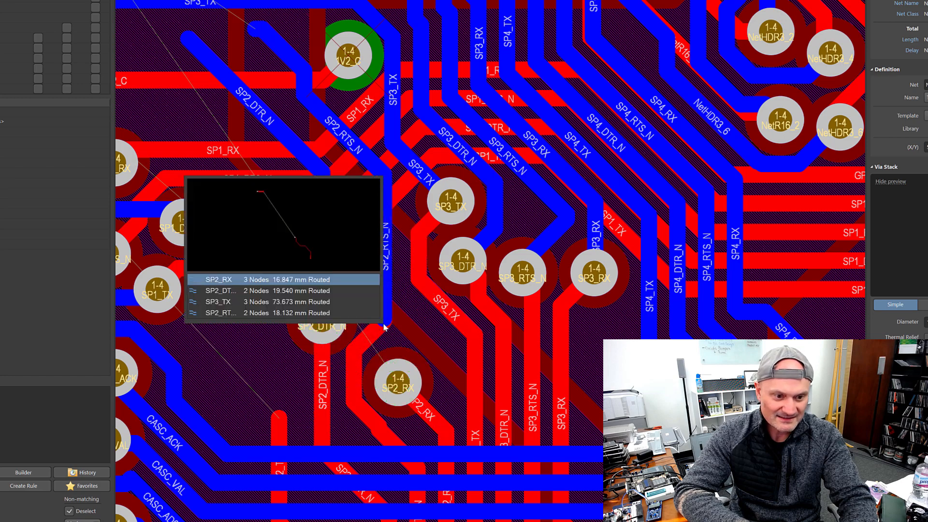
click(322, 313)
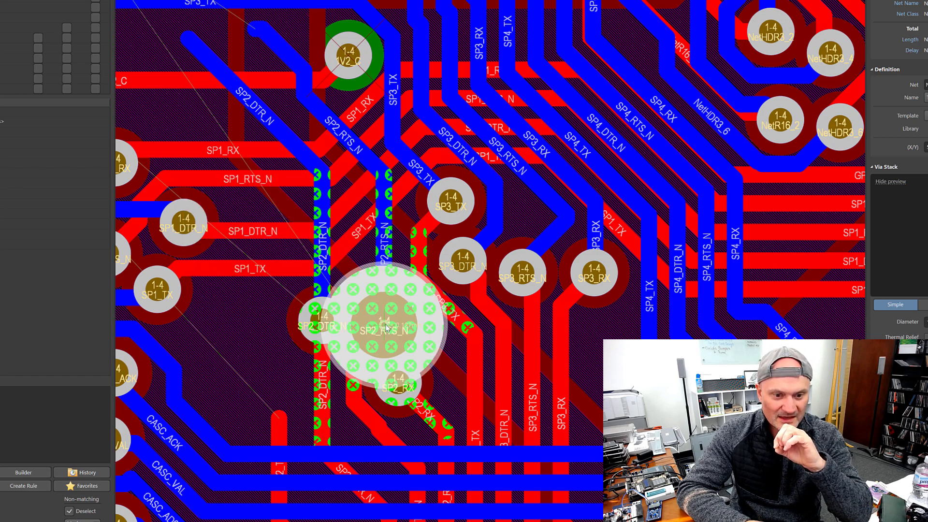
key(Escape)
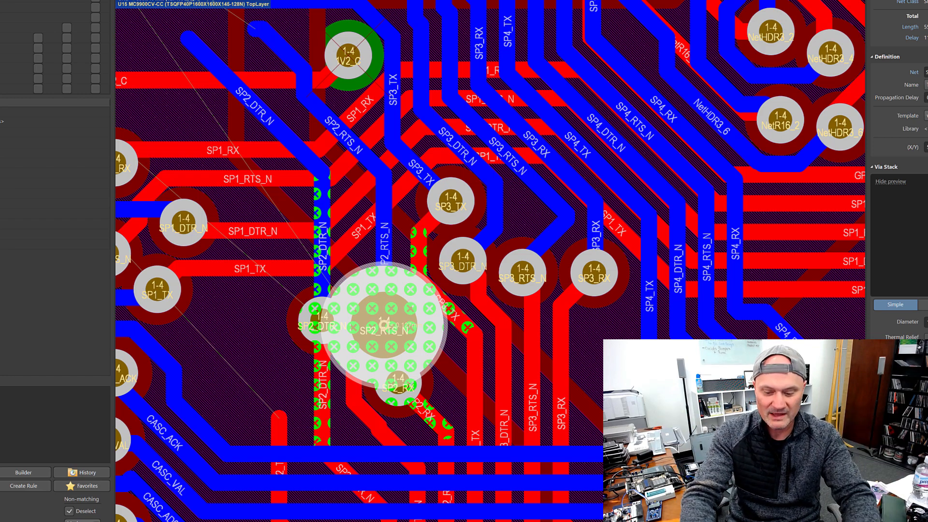
key(Delete)
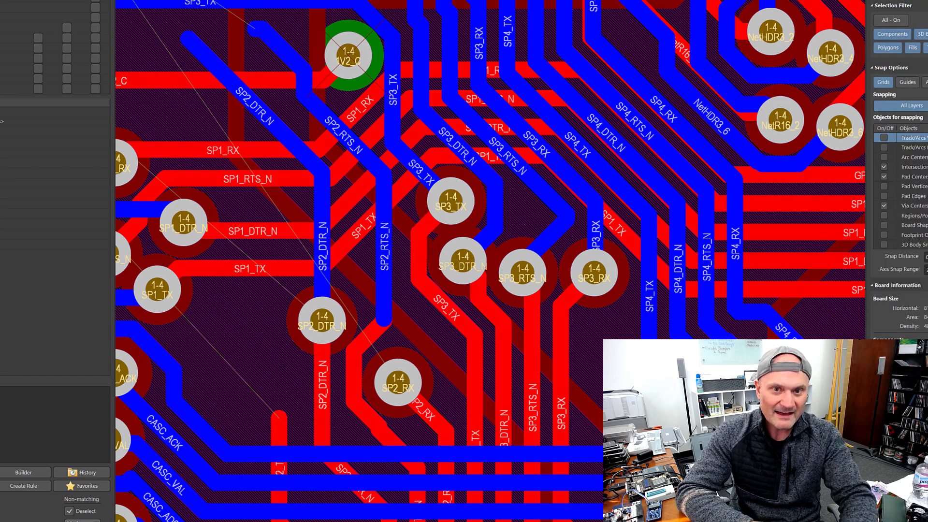
Step: Place a via with the v51h25m0 template (0.508 mm diameter, 0.254 mm hole) at the end of the SP2_RTS_N trace
key(p)
key(v)
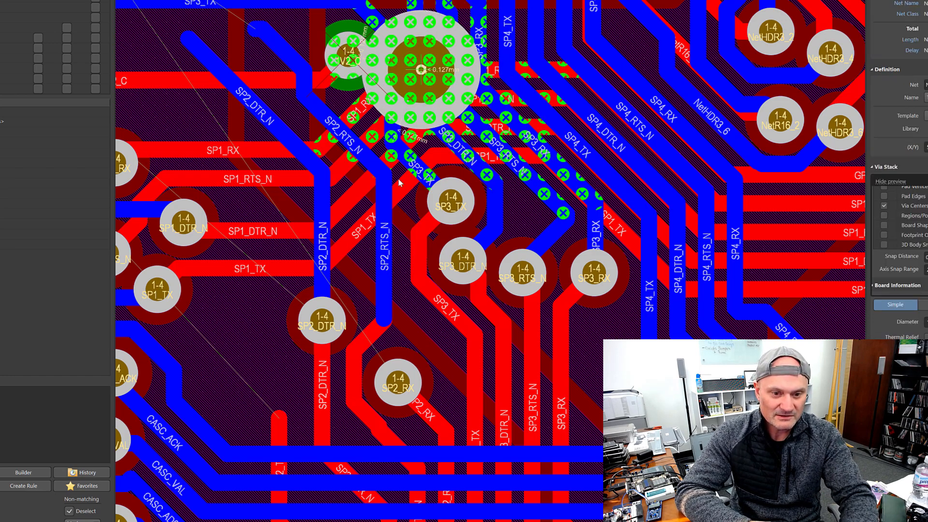
key(Tab)
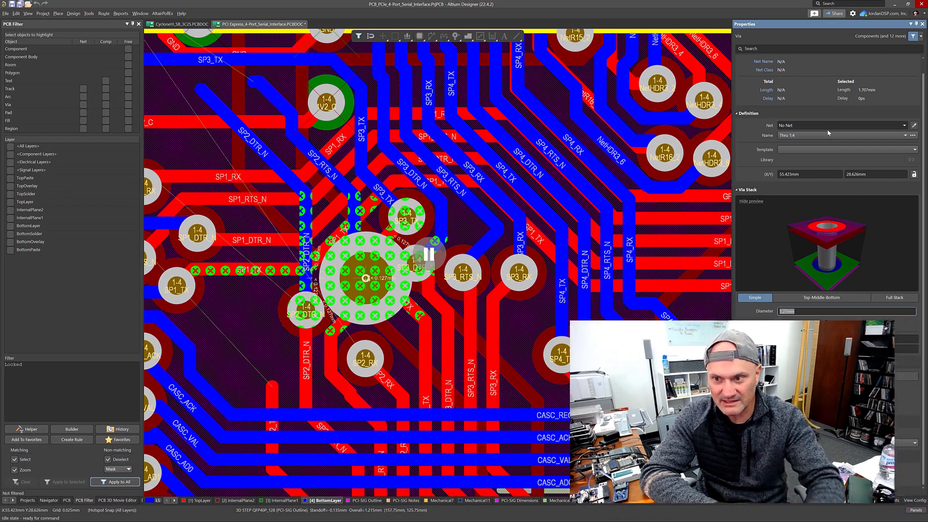
click(822, 134)
click(818, 143)
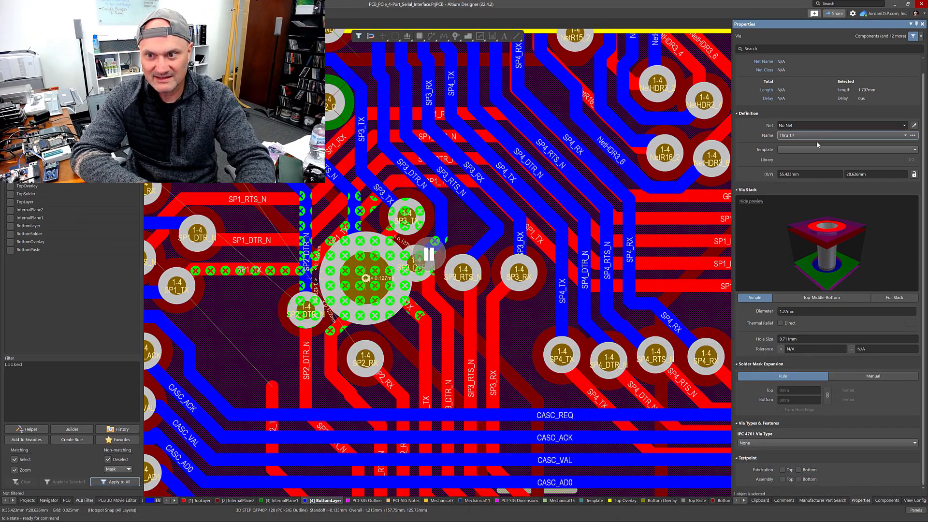
click(817, 150)
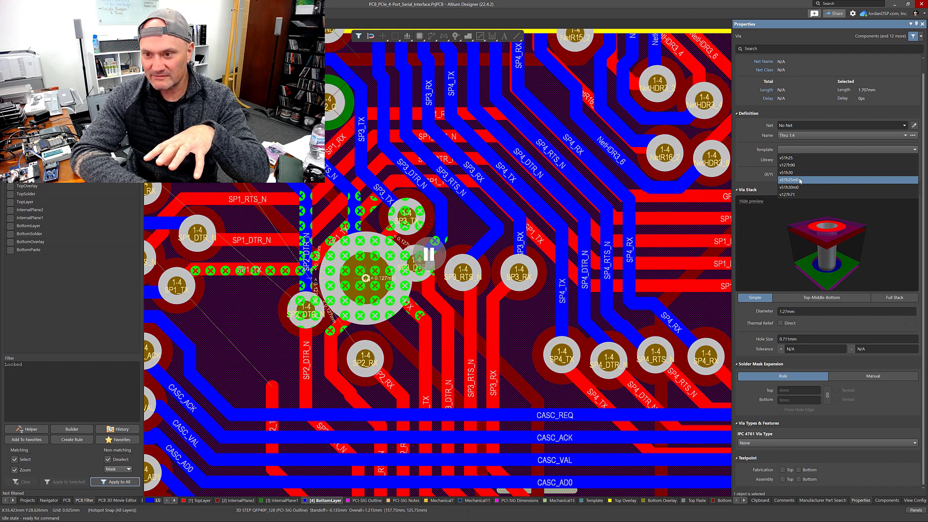
click(801, 180)
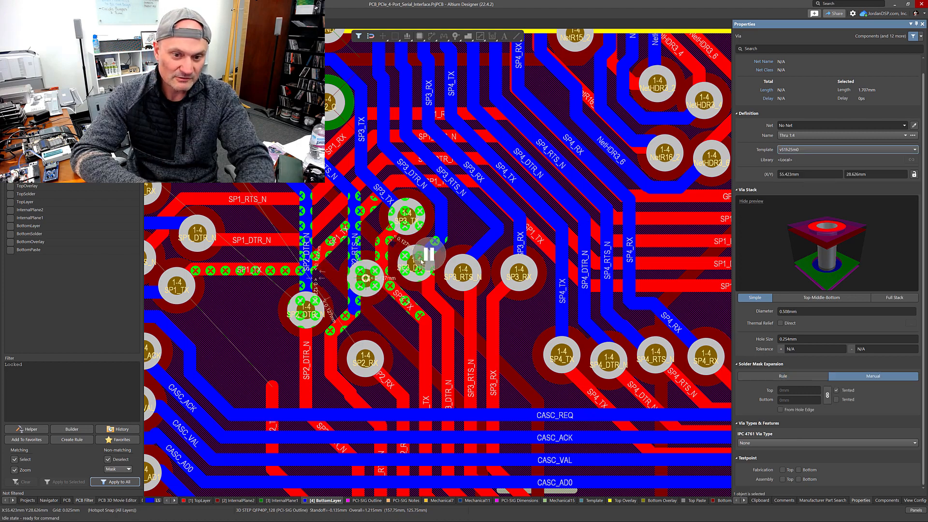
drag(366, 278, 377, 330)
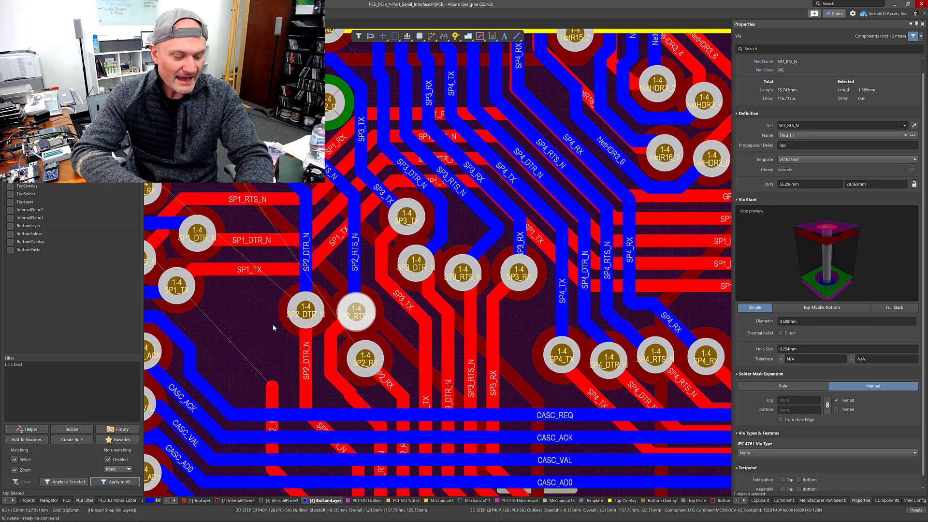
Step: Start interactive routing of the SP2_TX trace on the top layer from the serial interface chip
ctrl+scroll(273, 328, down, 4)
scroll(288, 315, down, 1)
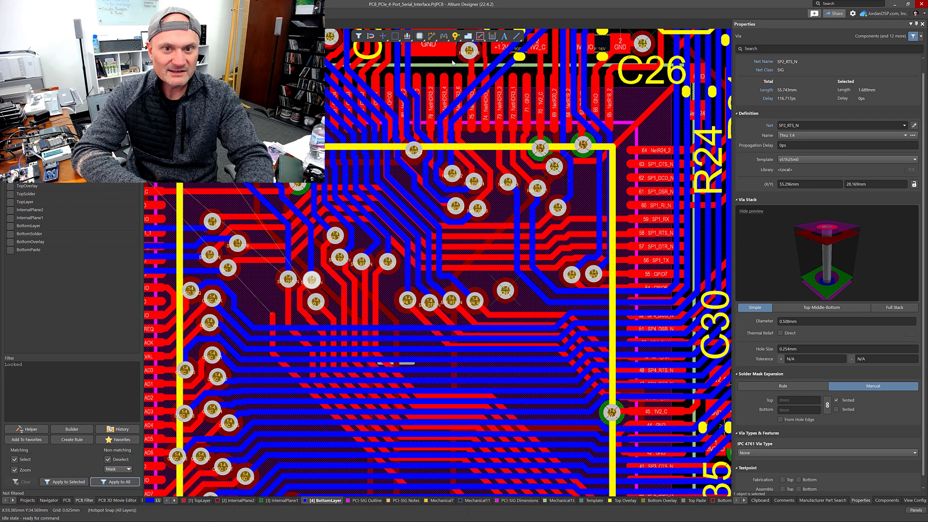
click(432, 36)
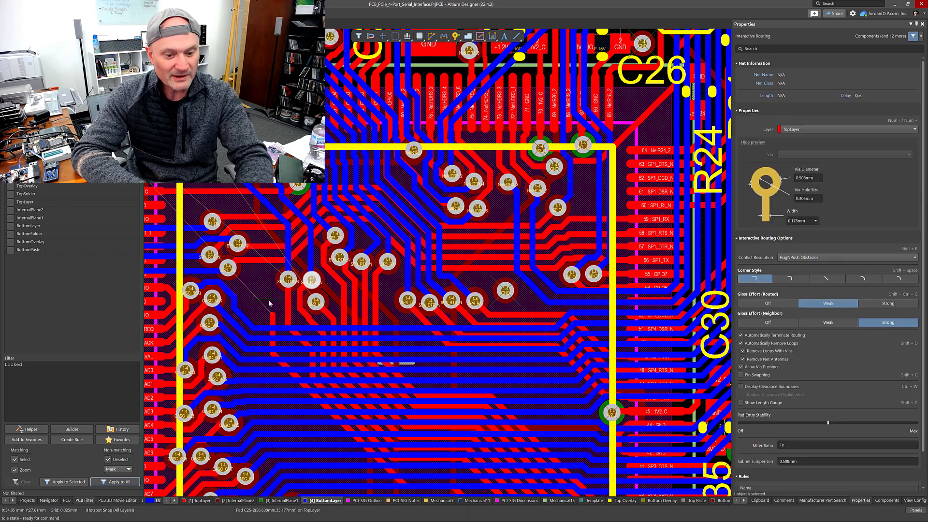
key(minus)
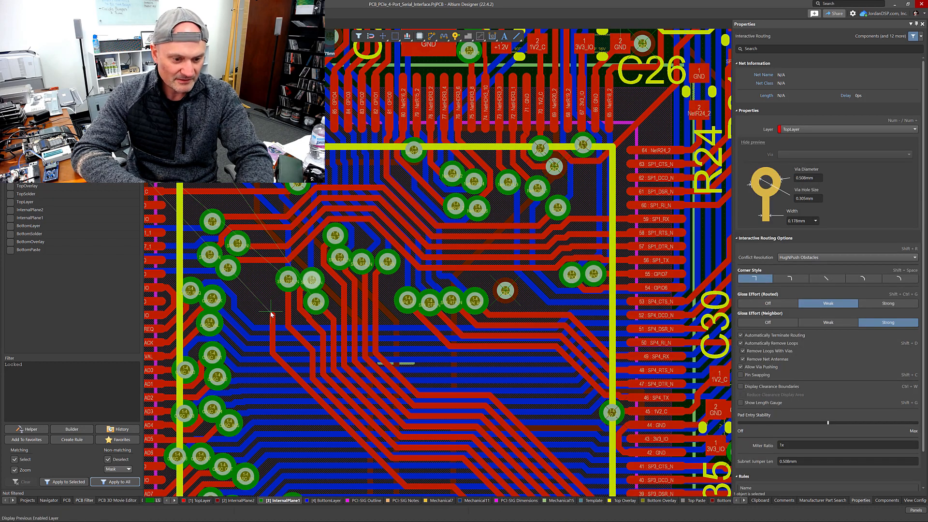
key(KP_Subtract)
key(KP_Subtract)
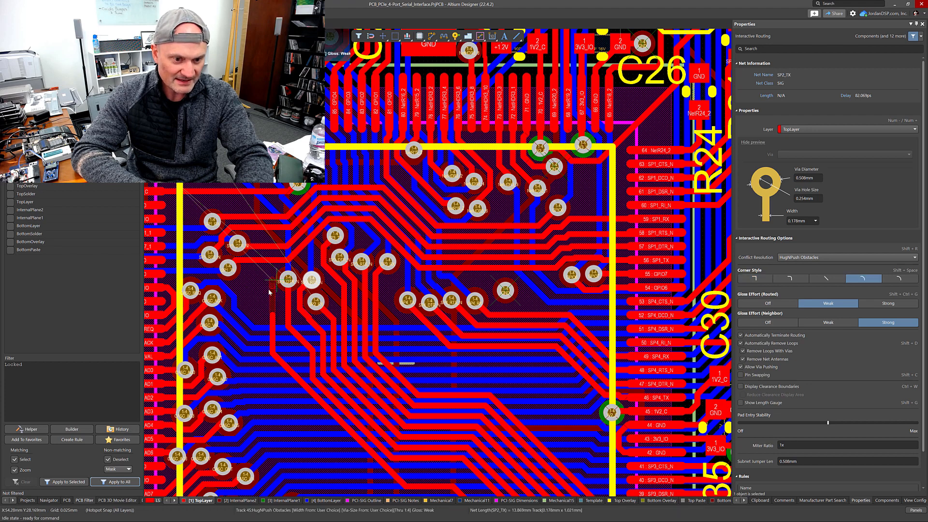
click(273, 316)
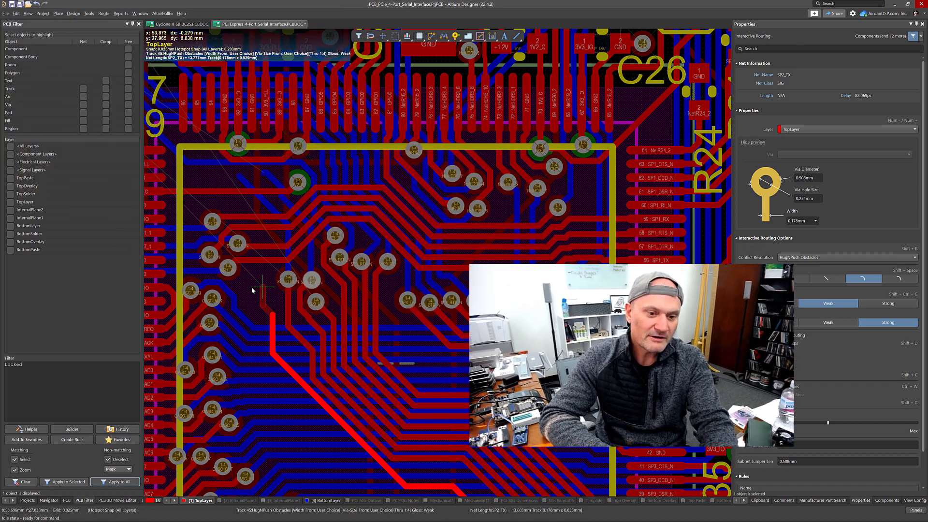
Step: Add a fanout via on the SP2_TX route and suspend routing
key(grave)
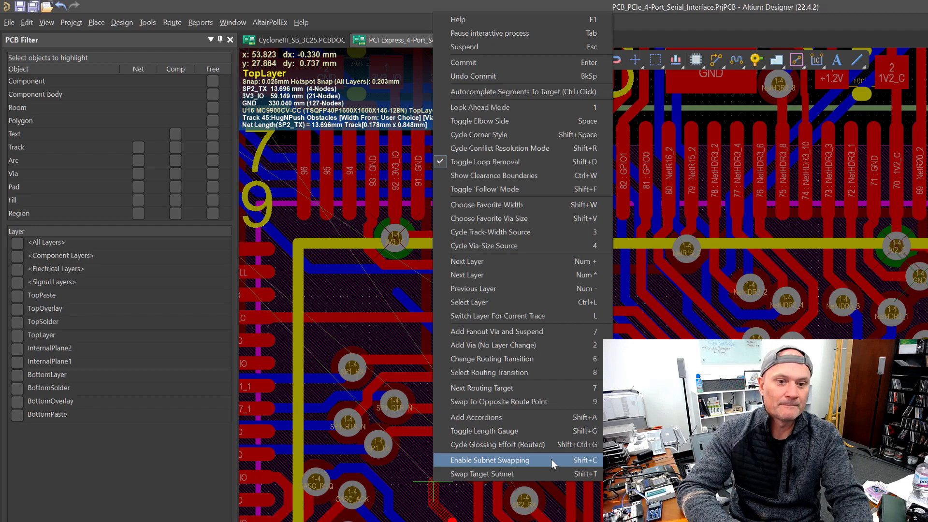
click(545, 329)
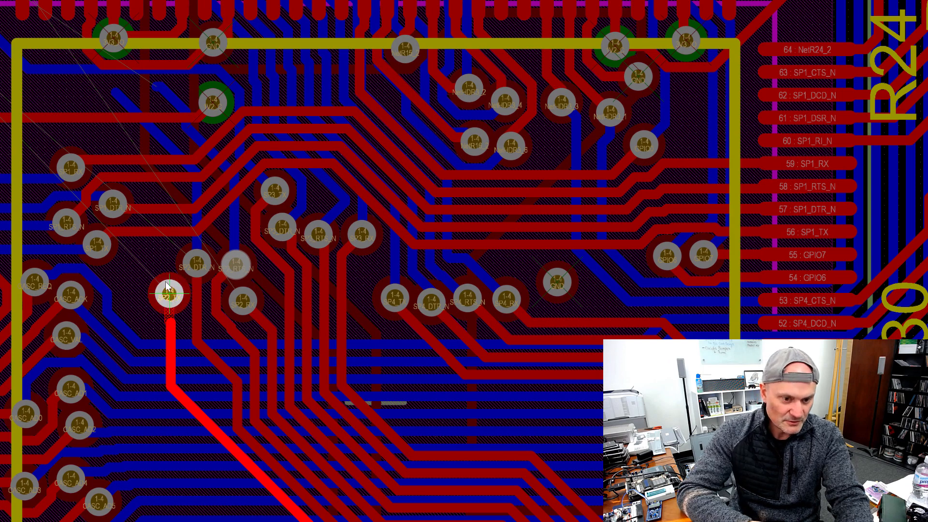
click(158, 298)
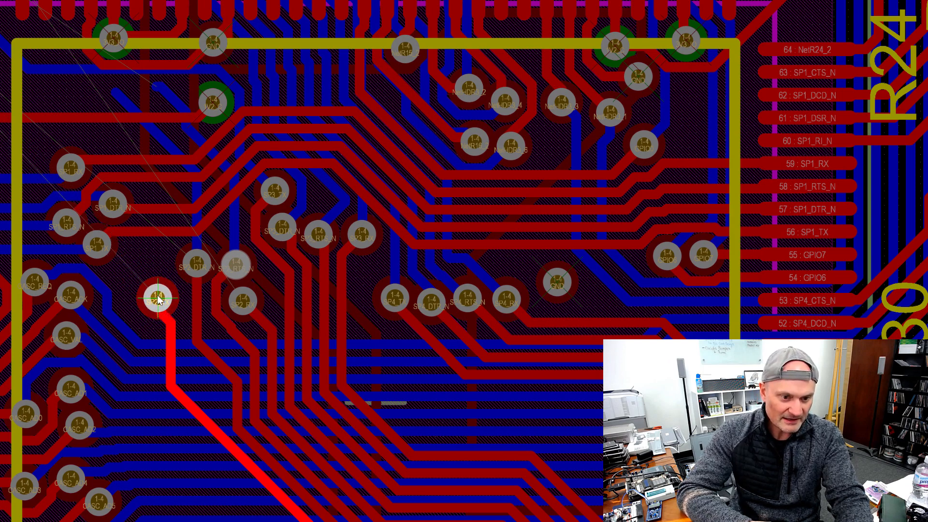
key(Escape)
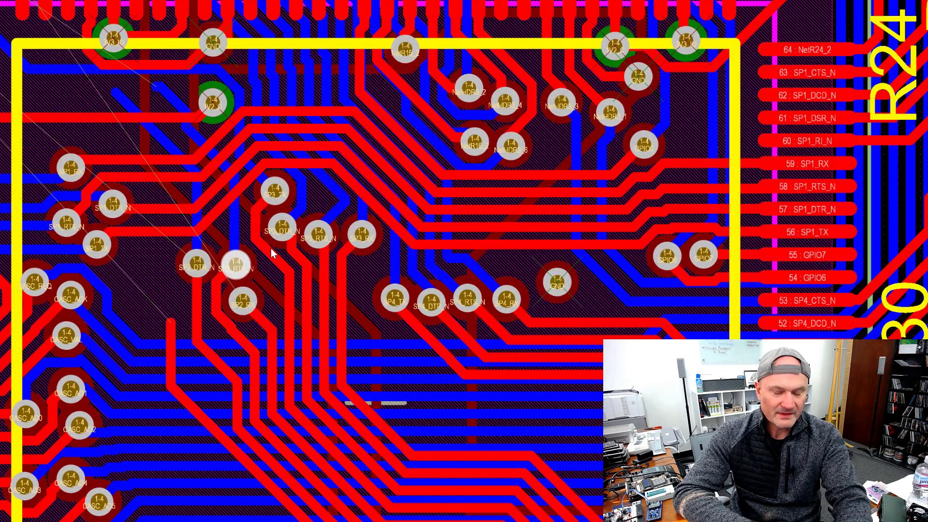